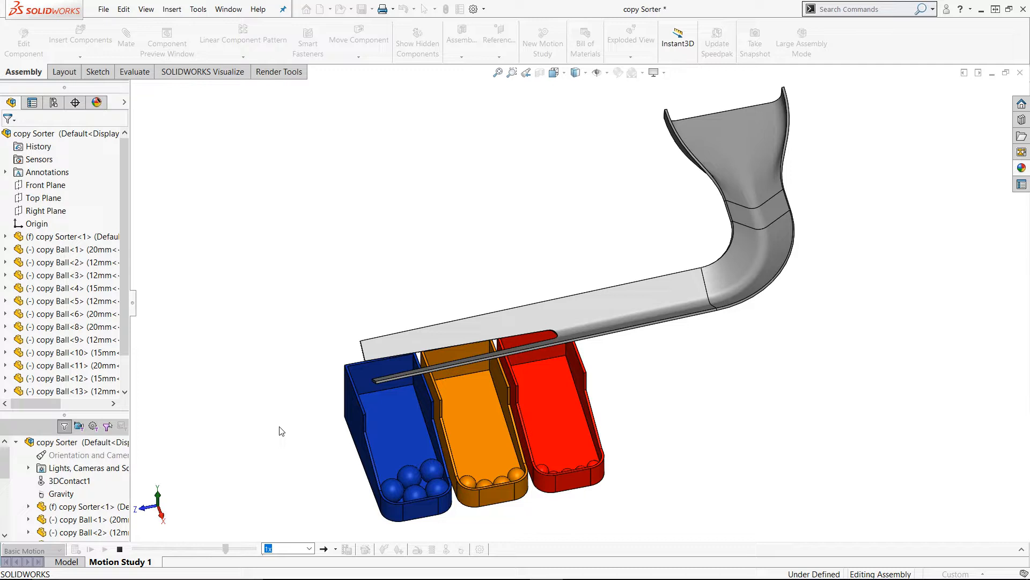
# Step: Export the sorter assembly to SOLIDWORKS Visualize with the Advanced export, including Motion Study 1
pyautogui.click(209, 75)
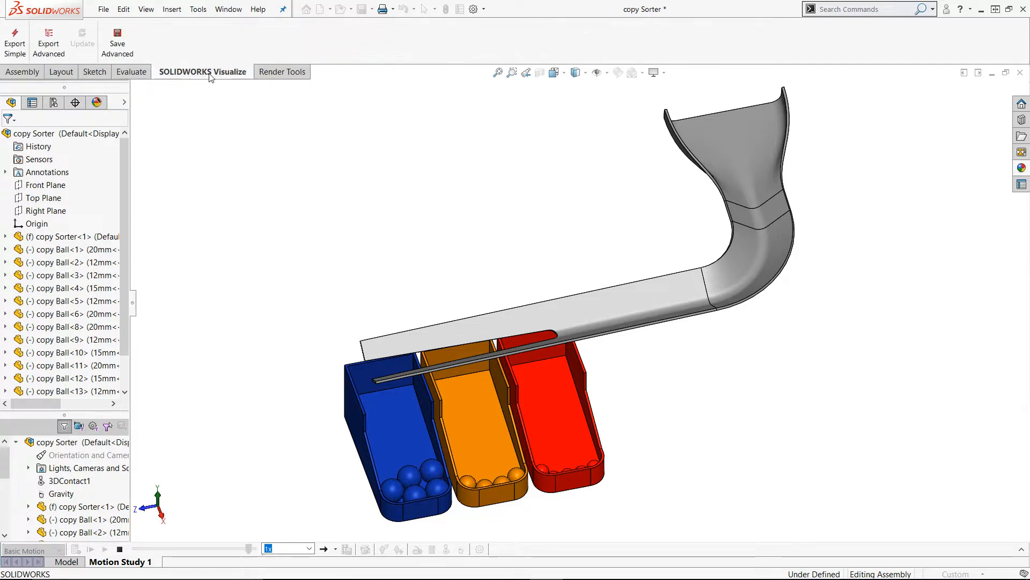
pyautogui.click(49, 46)
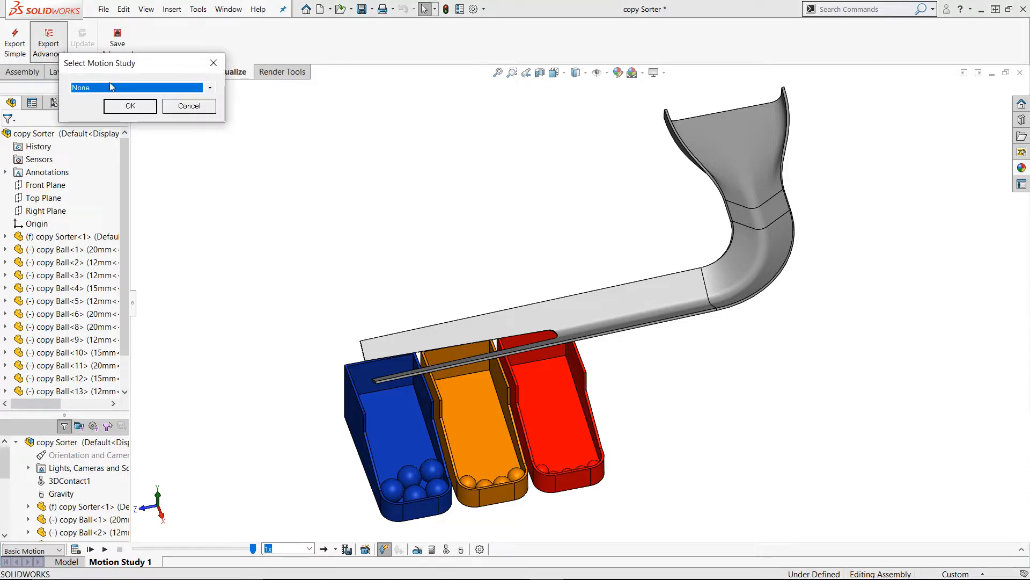
pyautogui.click(110, 86)
pyautogui.click(110, 106)
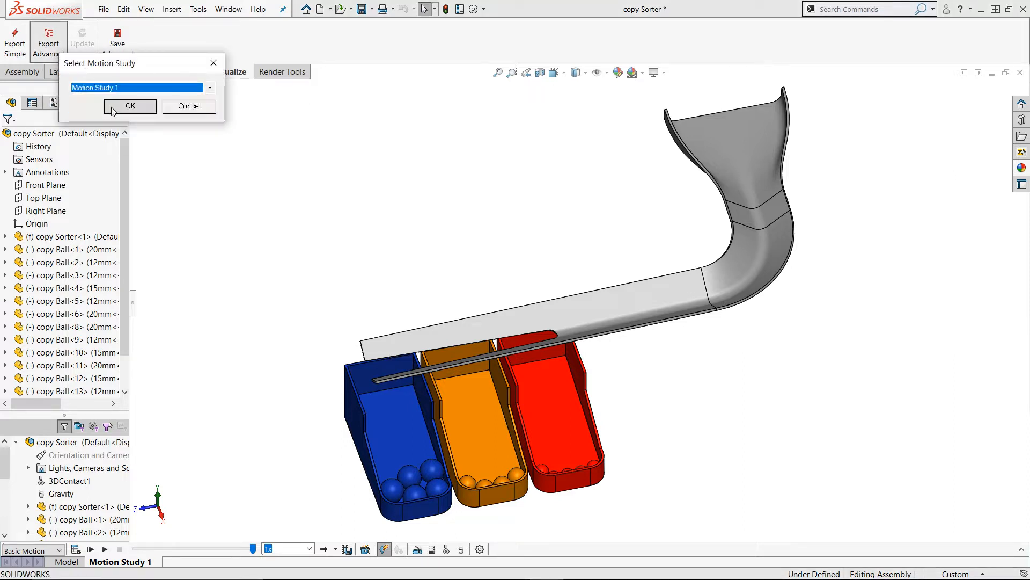
pyautogui.click(113, 108)
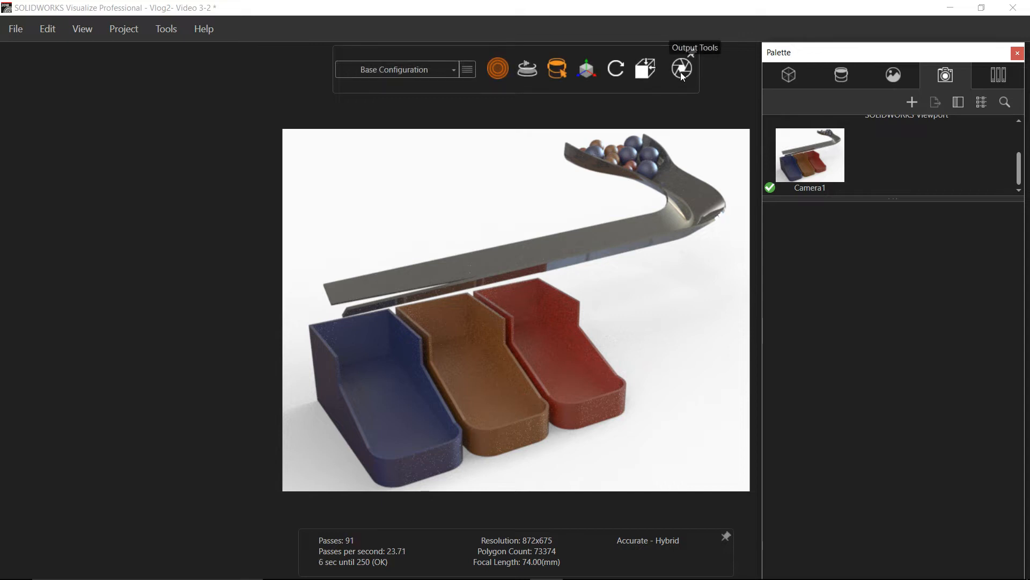
# Step: Name the animation output file Sorter and look through its movie format, frame range and frame rate options
pyautogui.click(681, 70)
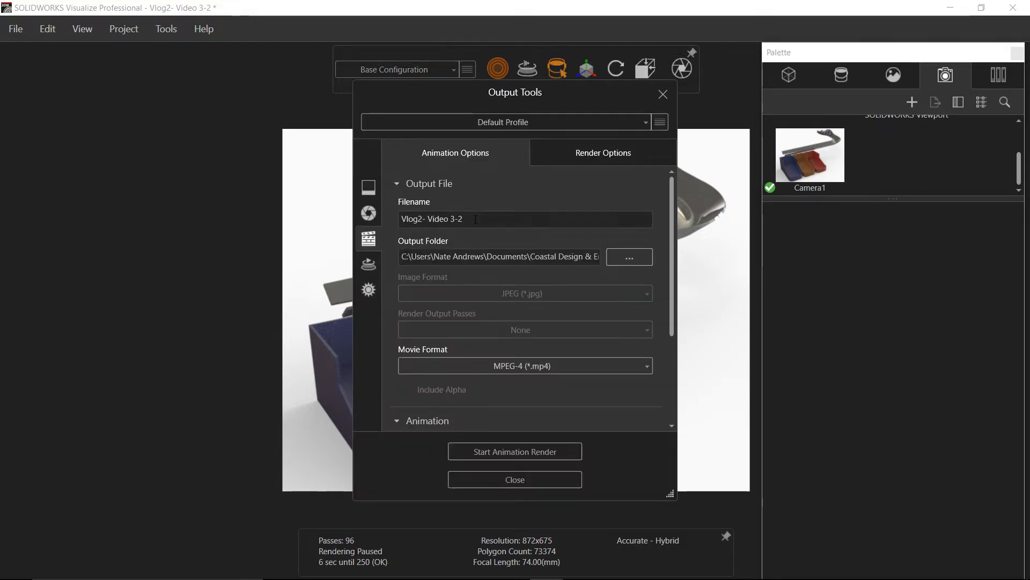
pyautogui.moveTo(468, 219); pyautogui.dragTo(369, 227)
pyautogui.write('Sorter')
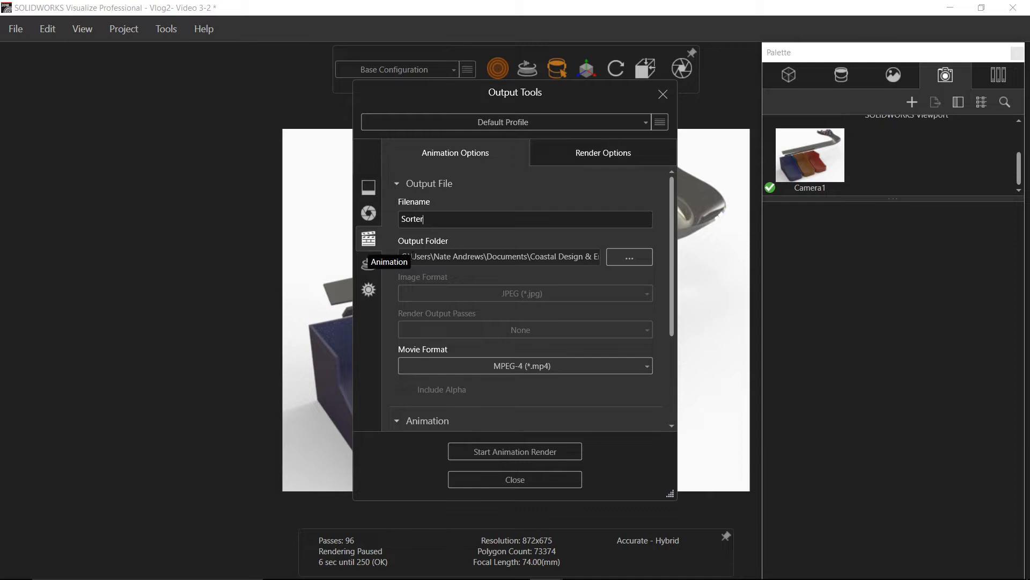
pyautogui.scroll(-1, 667, 252)
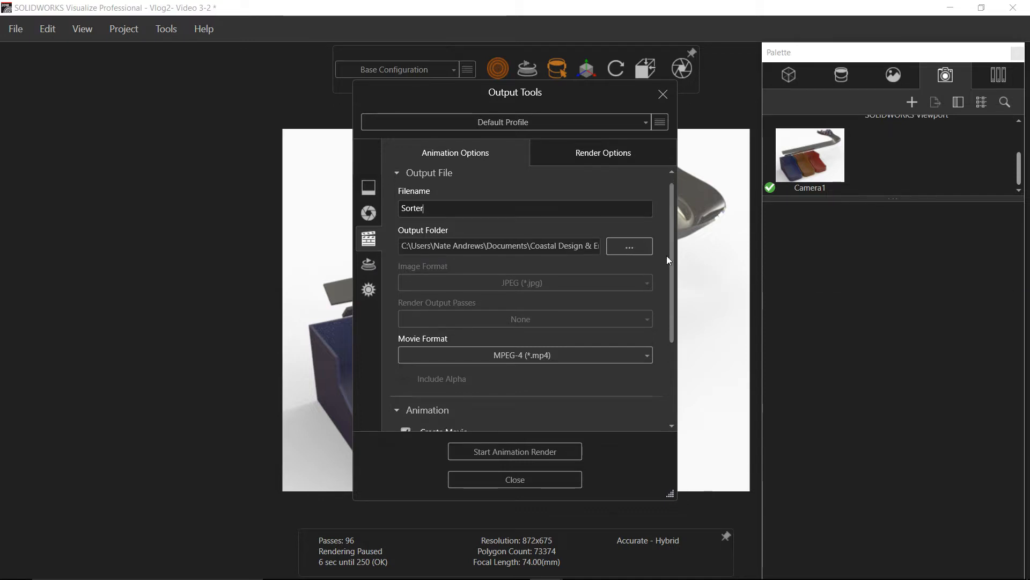
pyautogui.scroll(-5, 668, 260)
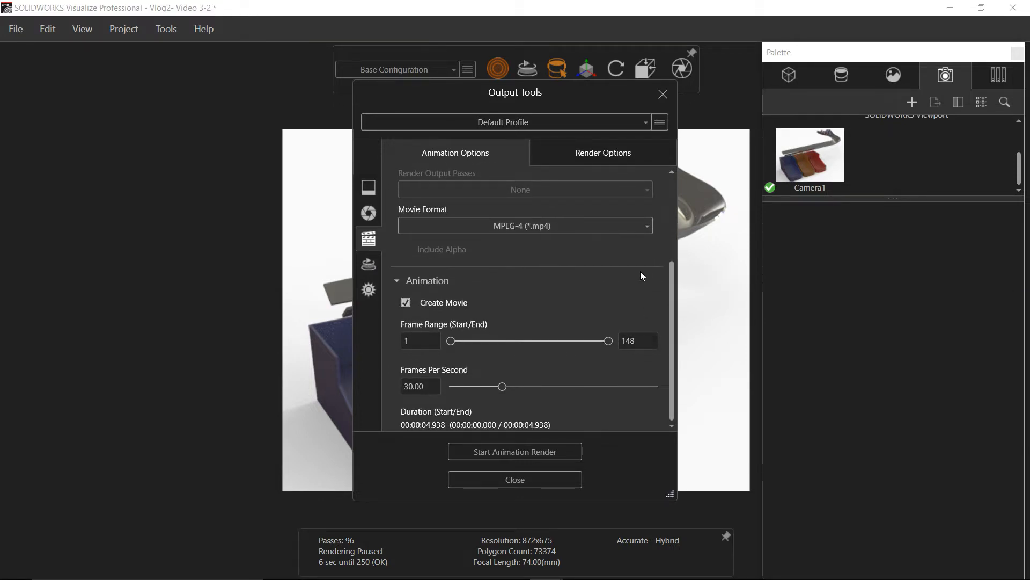
pyautogui.click(643, 228)
pyautogui.click(642, 228)
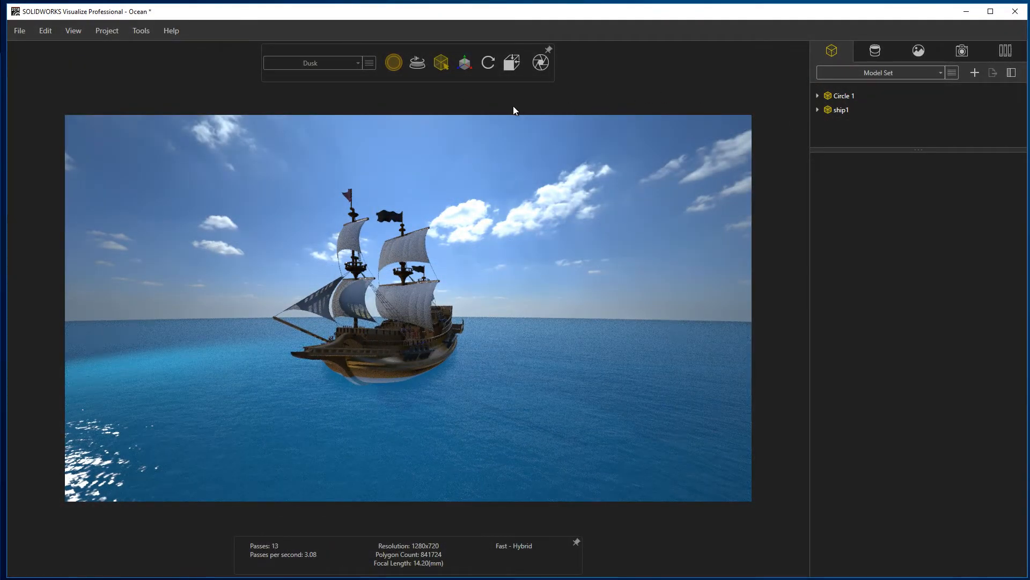
# Step: Enable a turntable for the ship1 model and select the turntable object
pyautogui.click(828, 117)
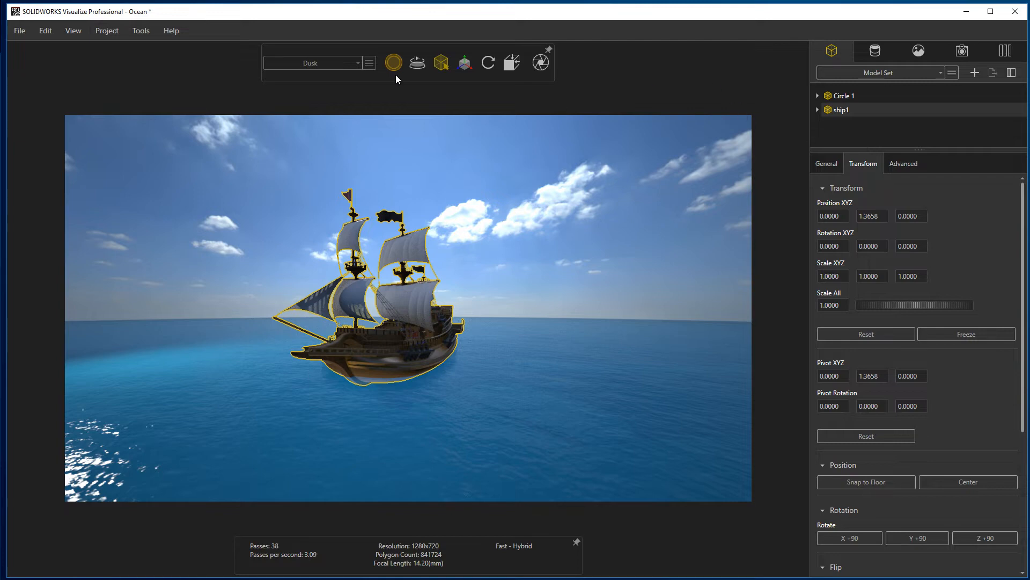
pyautogui.moveTo(418, 64)
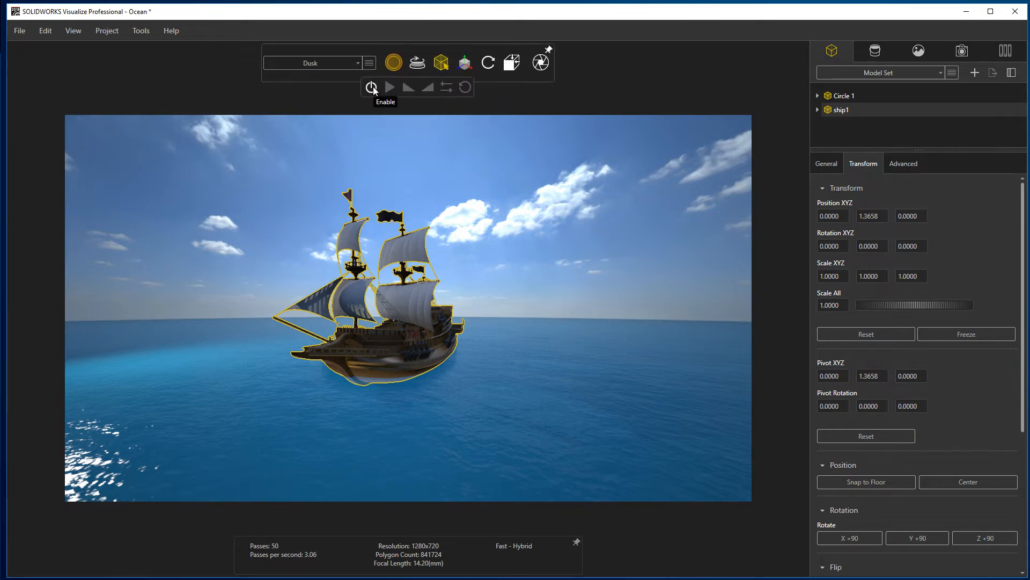
pyautogui.click(372, 88)
pyautogui.click(851, 122)
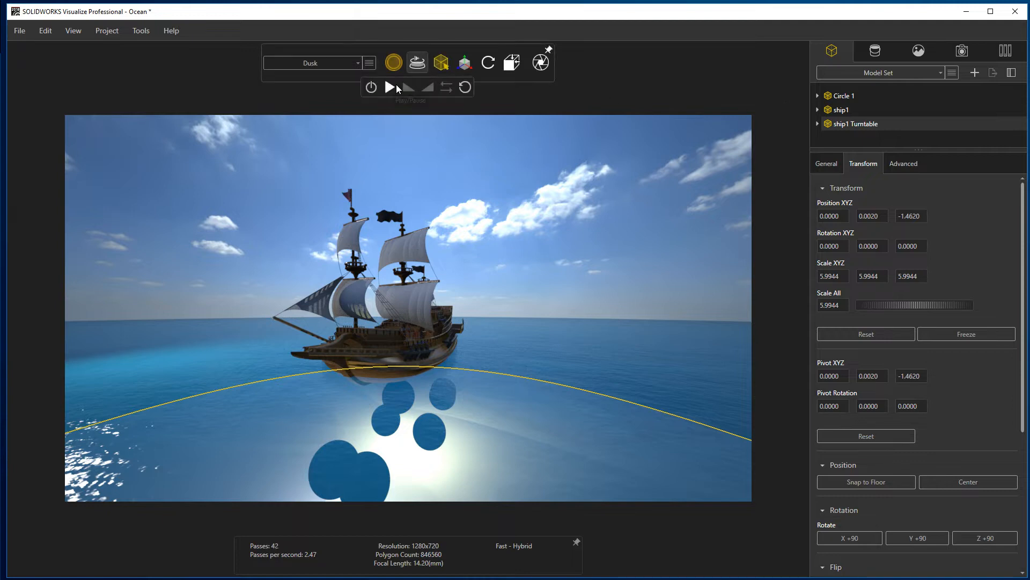
# Step: Play the ship's turntable rotation, reducing its speed and reversing its direction
pyautogui.click(390, 87)
pyautogui.click(852, 110)
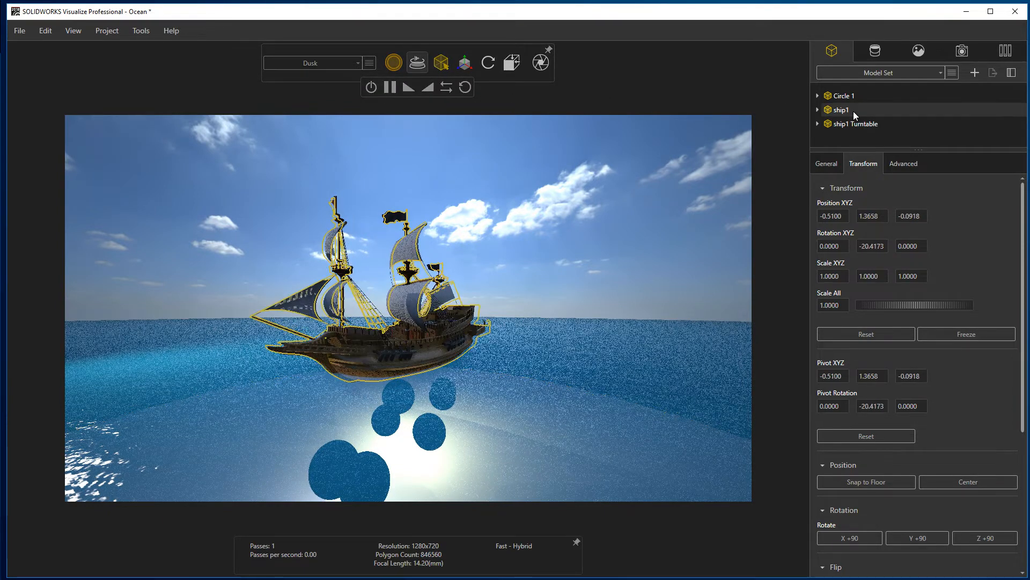
pyautogui.click(406, 87)
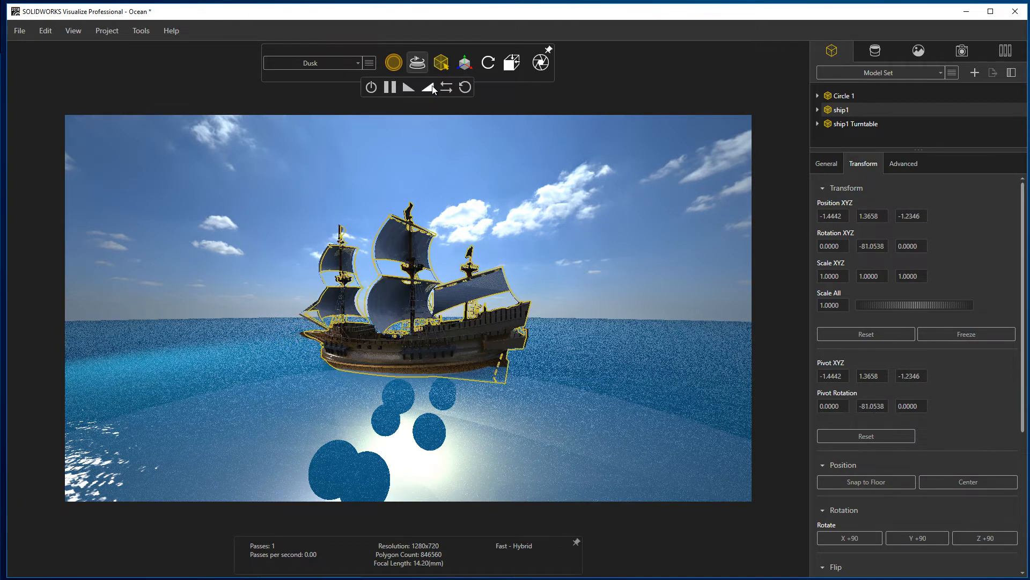
pyautogui.click(446, 89)
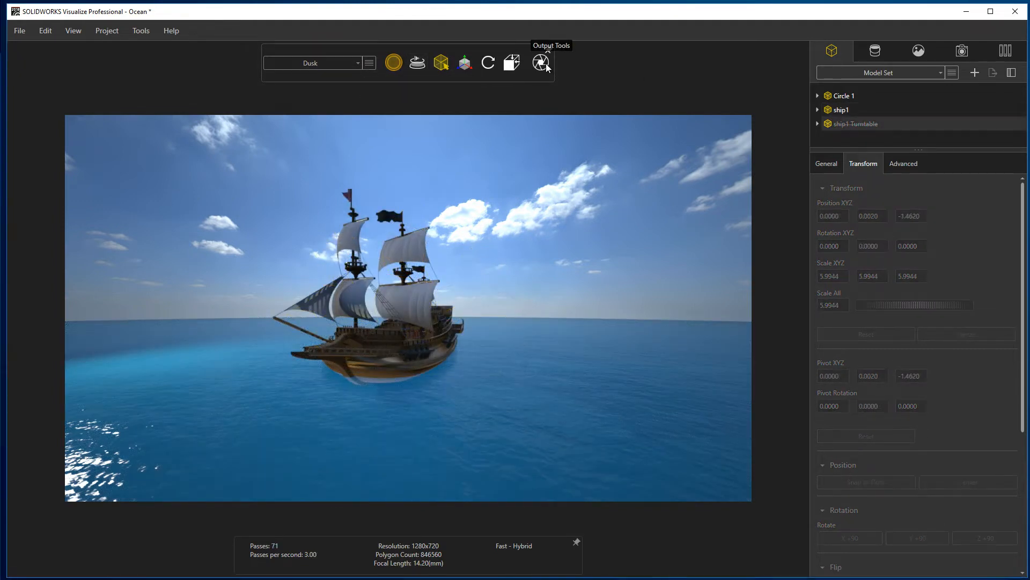
# Step: Review the turntable output options for the Ocean movie, then its render options
pyautogui.click(546, 66)
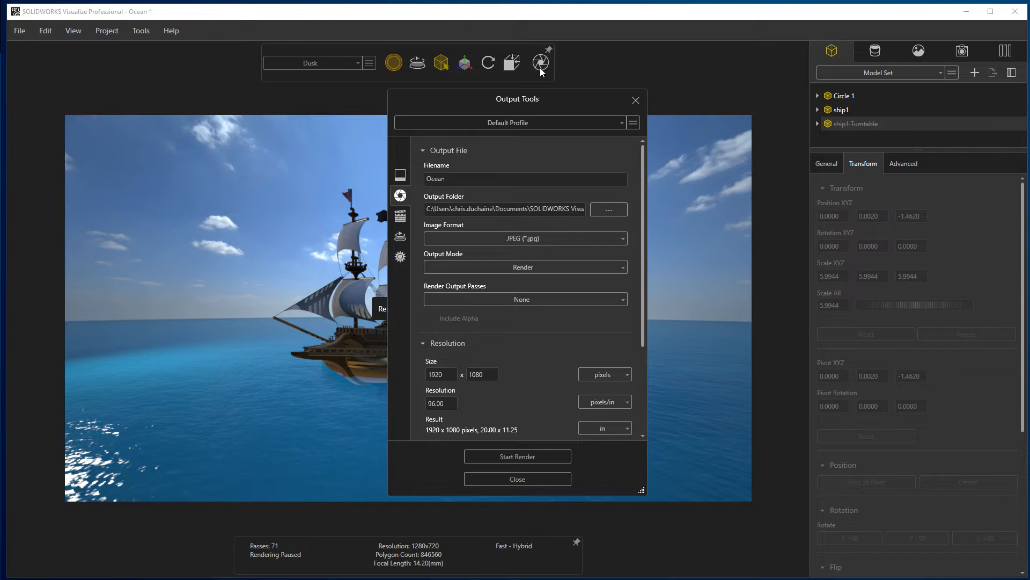
pyautogui.click(402, 236)
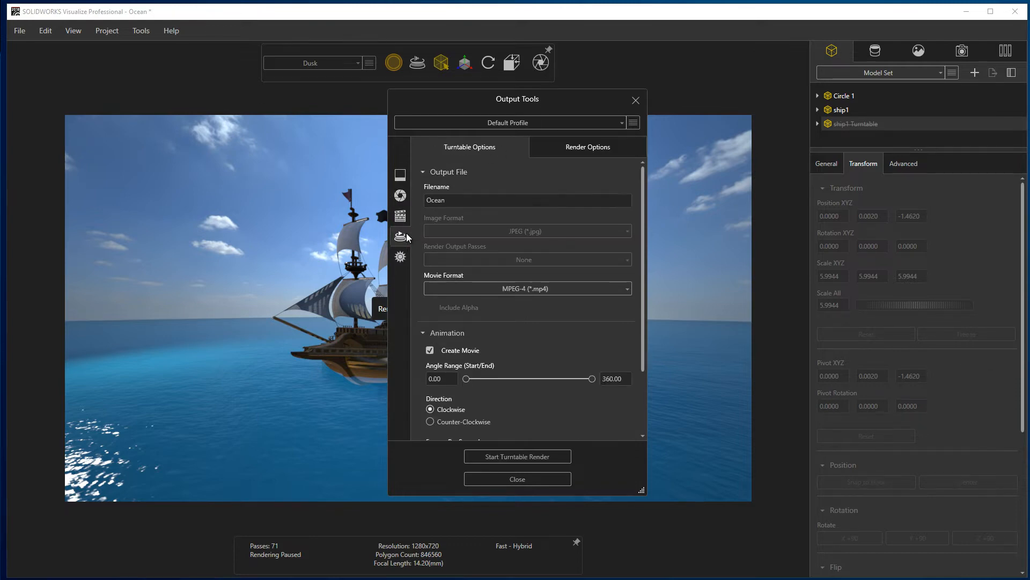
pyautogui.scroll(-3, 614, 225)
pyautogui.click(570, 153)
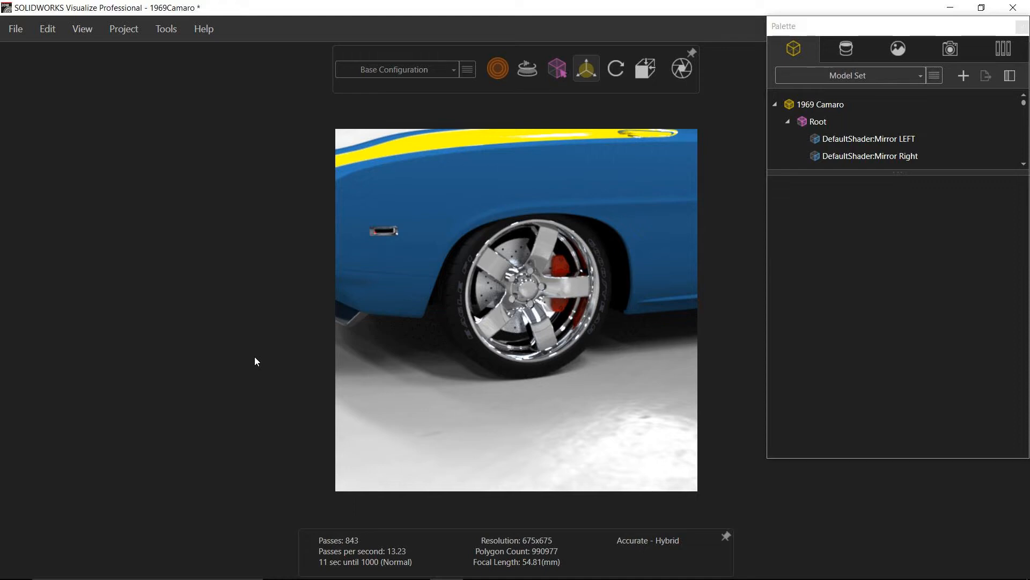
# Step: Show the animation timeline and select the Camaro's front-left wheel group for manipulation
pyautogui.hotkey('ctrl', 'l')
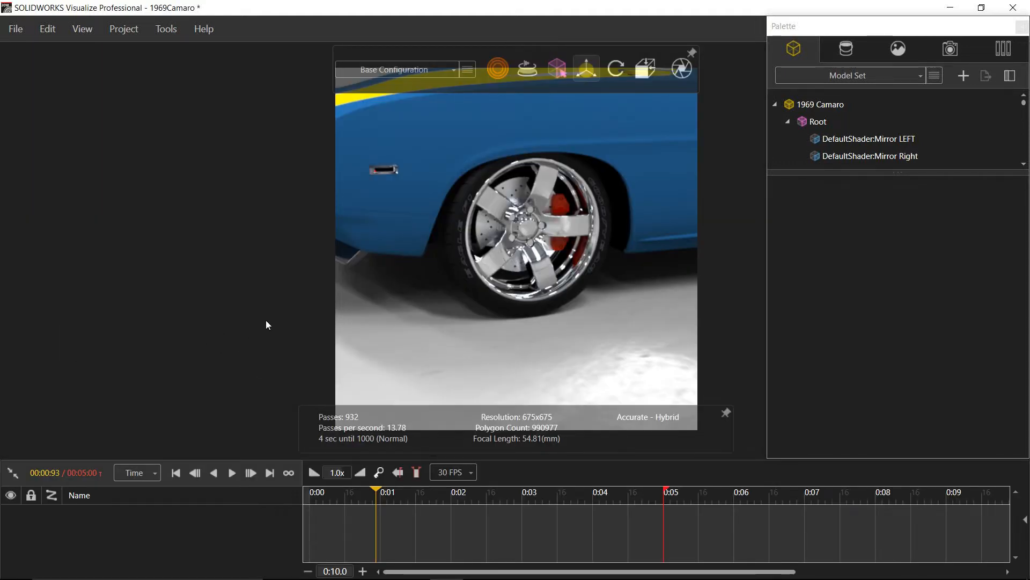
pyautogui.moveTo(555, 71)
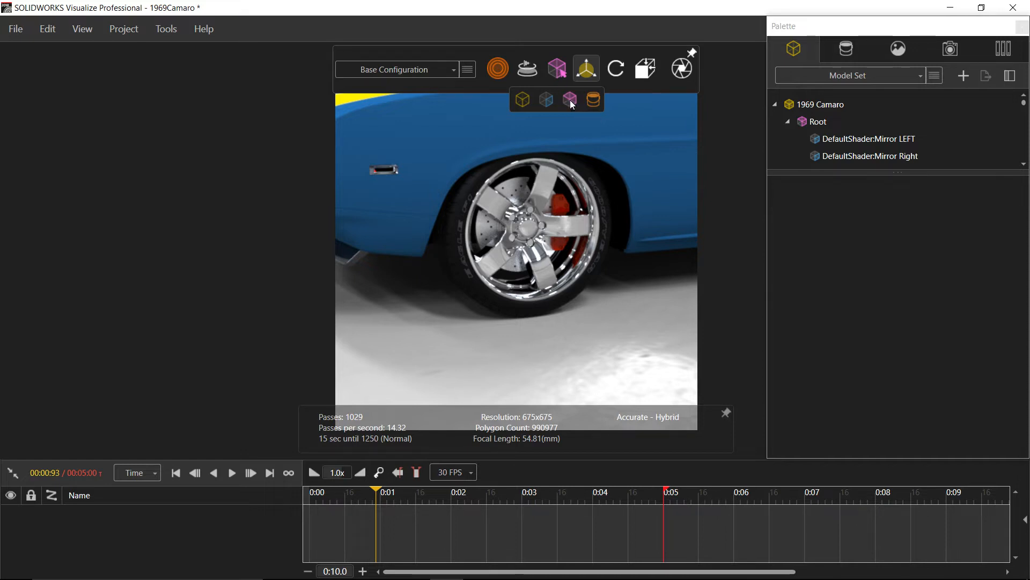
pyautogui.moveTo(587, 75)
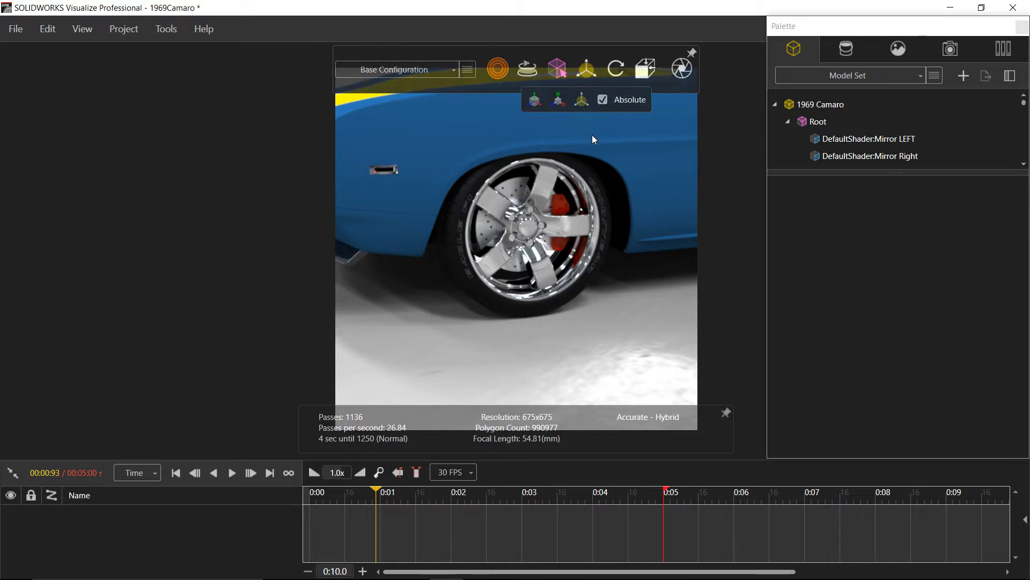
pyautogui.click(482, 292)
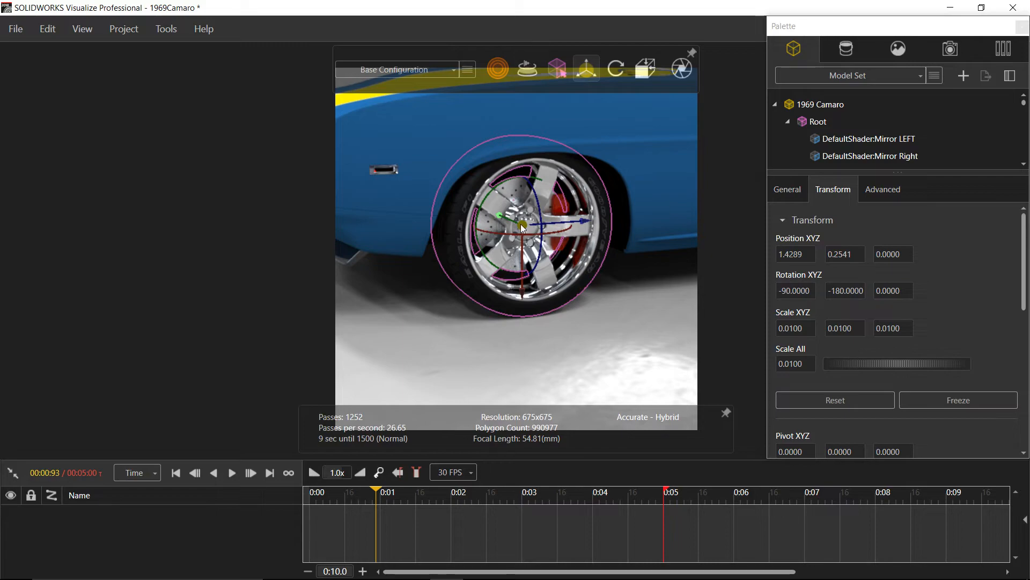
# Step: Move the front-left wheel's pivot away from the hub and recenter it on the group
pyautogui.moveTo(522, 227); pyautogui.dragTo(623, 215)
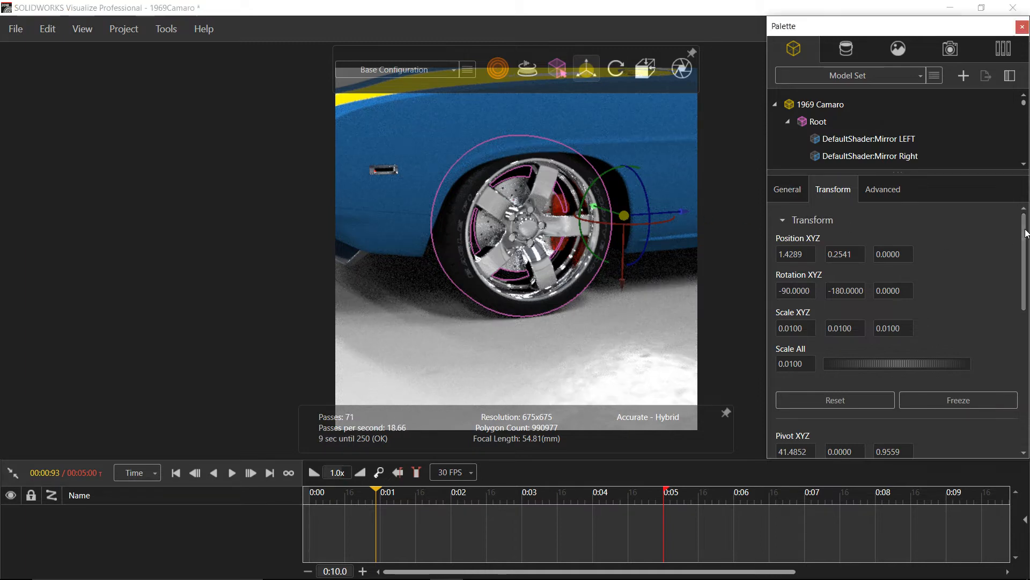
pyautogui.moveTo(1018, 240); pyautogui.dragTo(1015, 389)
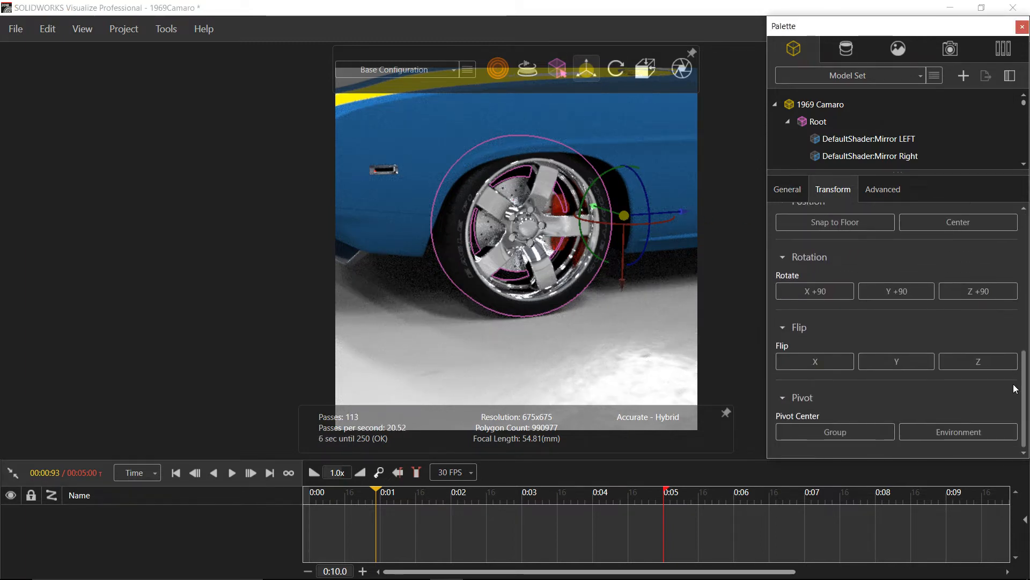
pyautogui.click(820, 433)
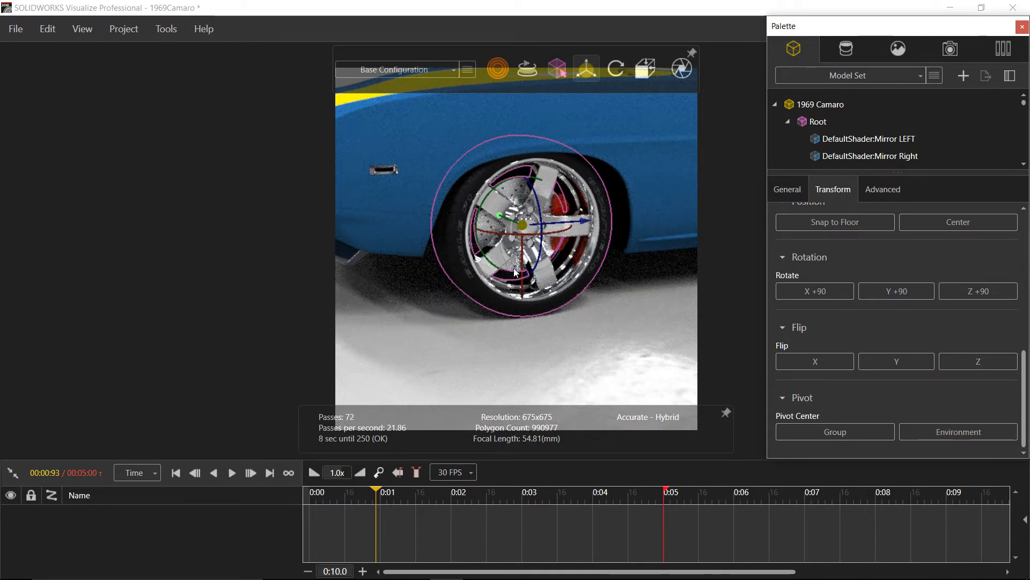
# Step: Add a rotation animation to the Camaro's front-left wheel group
pyautogui.click(476, 279)
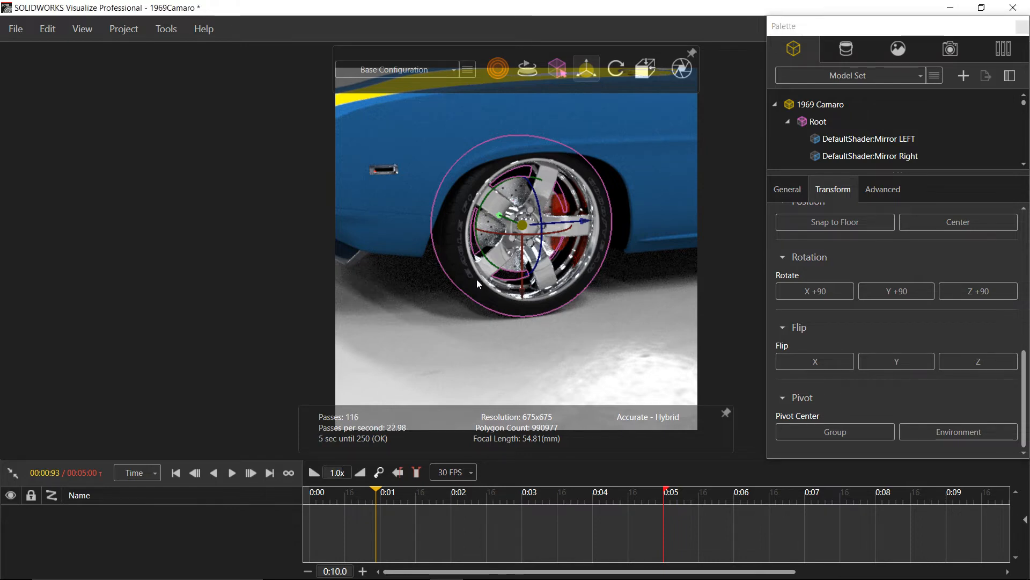
pyautogui.rightClick(472, 279)
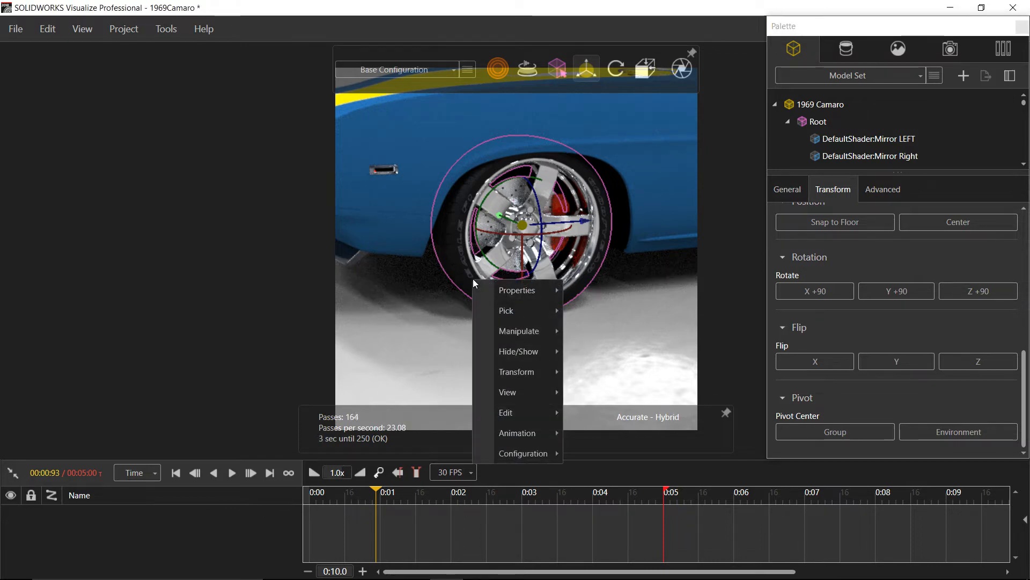
pyautogui.moveTo(548, 433)
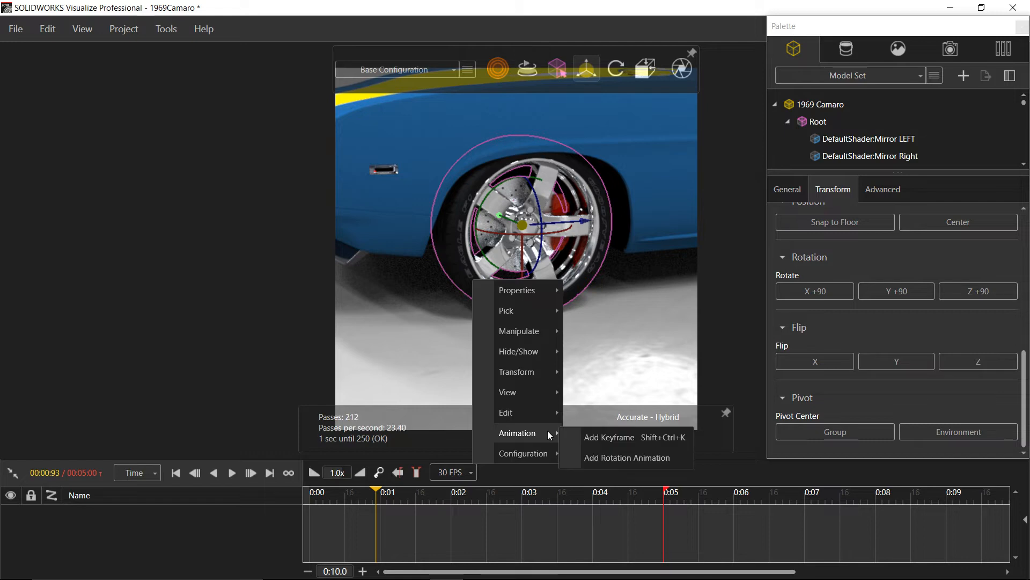
pyautogui.click(615, 457)
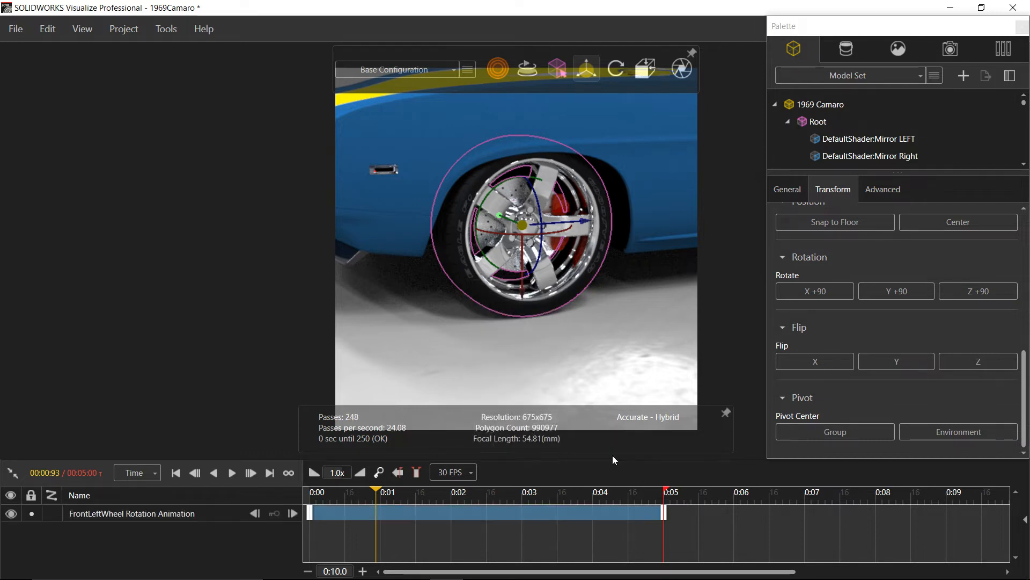
# Step: Set the total rotation of the front-left wheel's animation to -360 degrees
pyautogui.doubleClick(401, 513)
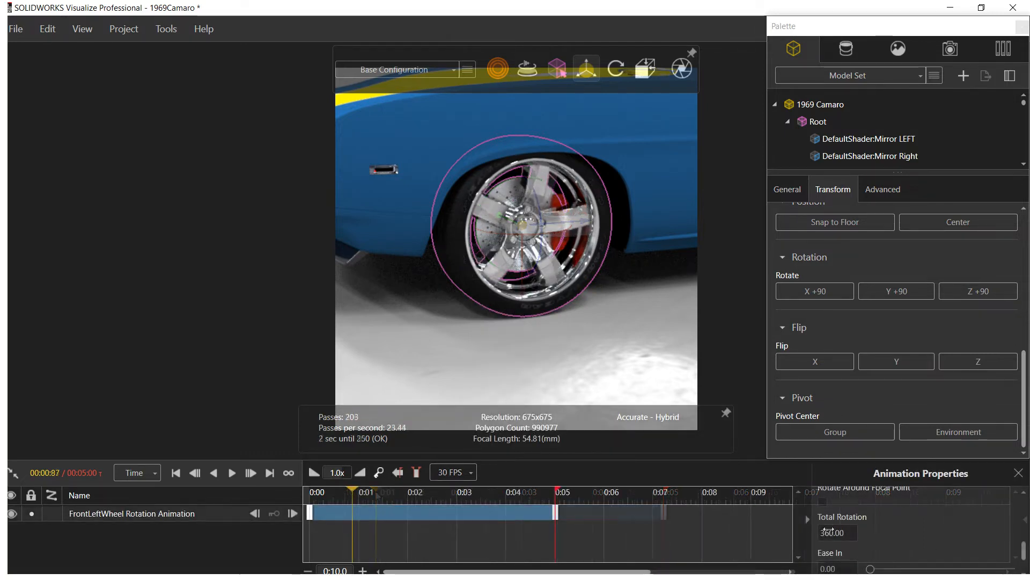
pyautogui.click(826, 532)
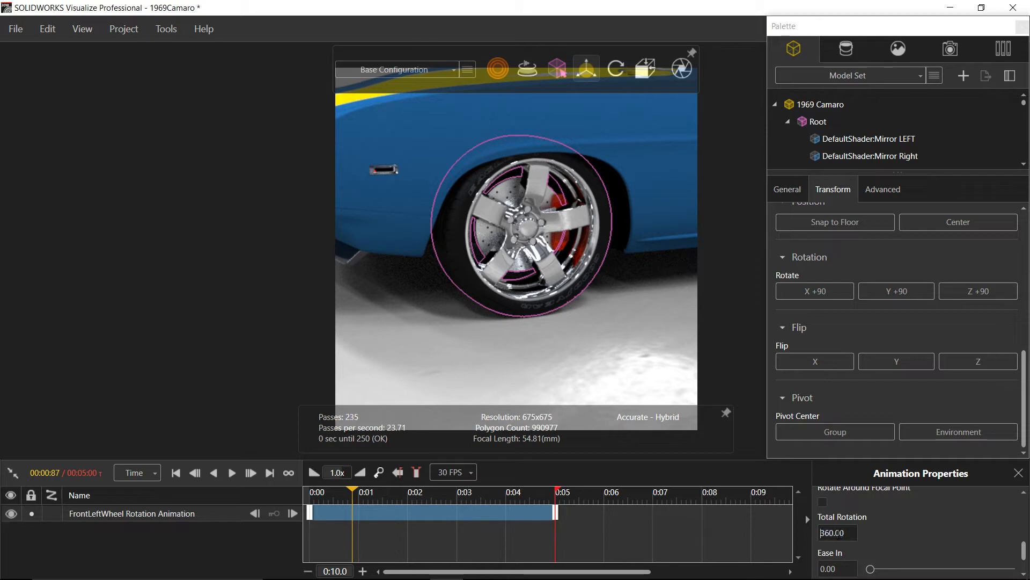
pyautogui.write('-')
# Step: Enable motion blur in the advanced settings of the Rotation Animation camera
pyautogui.click(950, 49)
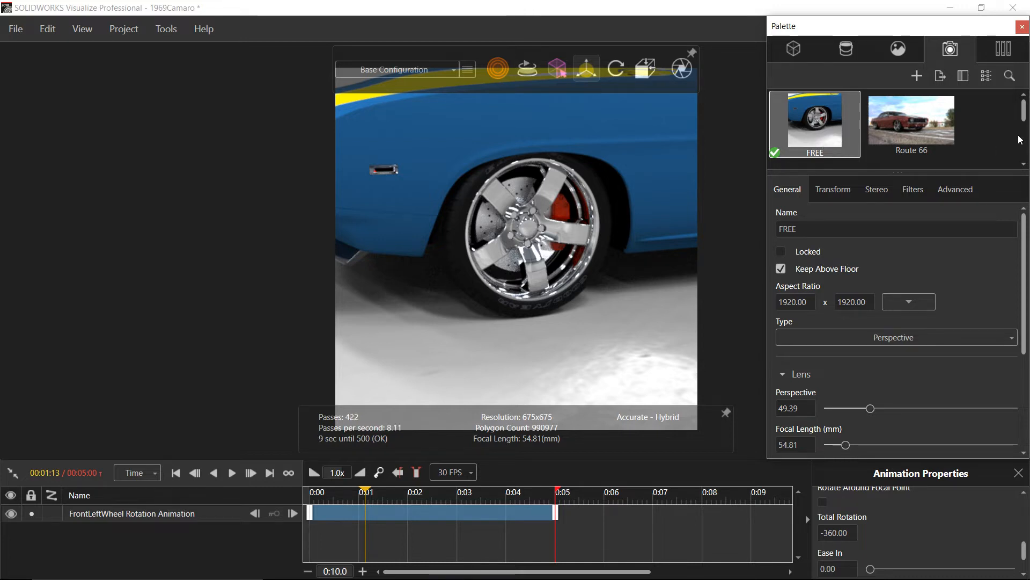
pyautogui.scroll(-2, 950, 142)
pyautogui.moveTo(1023, 133); pyautogui.dragTo(1026, 156)
pyautogui.click(911, 131)
pyautogui.click(955, 189)
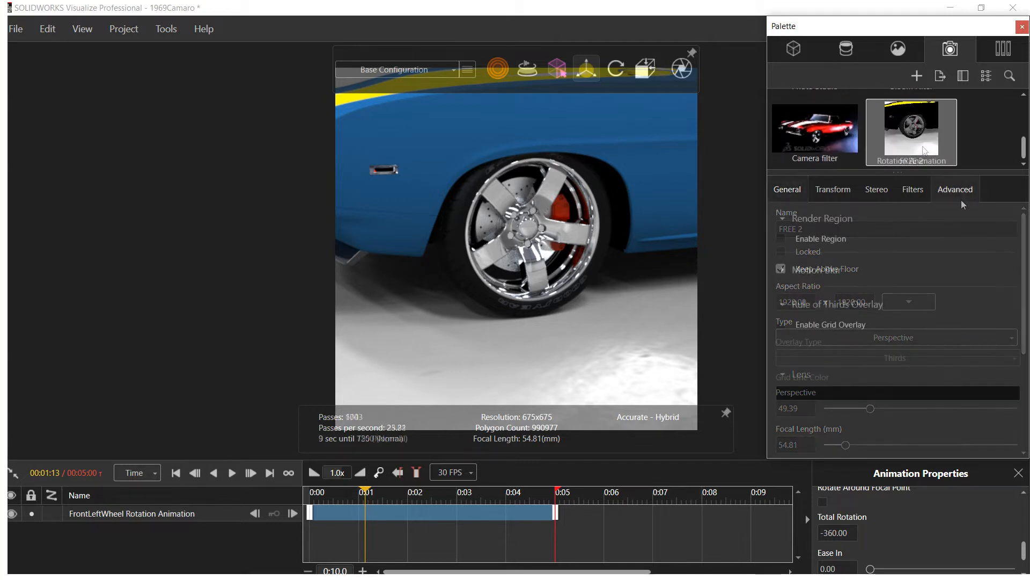
pyautogui.click(840, 266)
pyautogui.click(816, 270)
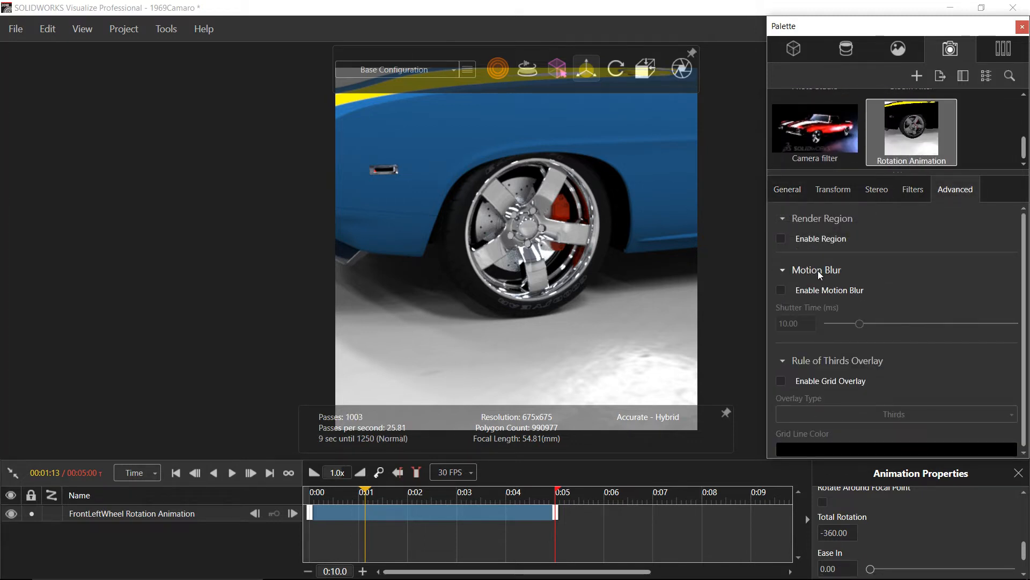
pyautogui.click(808, 291)
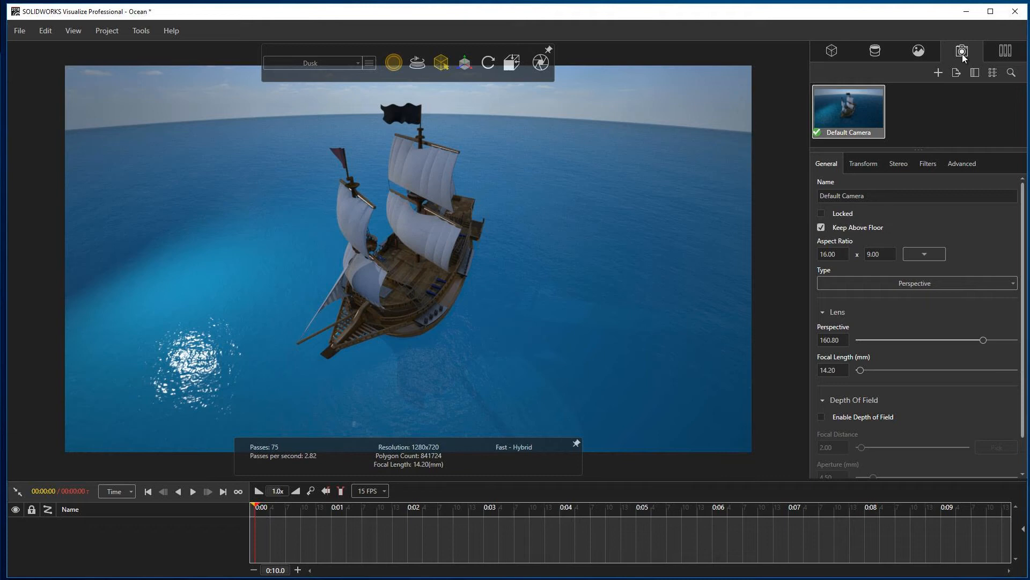
# Step: Duplicate the Default Camera by copying and pasting it, and name the copy Fly By
pyautogui.rightClick(840, 103)
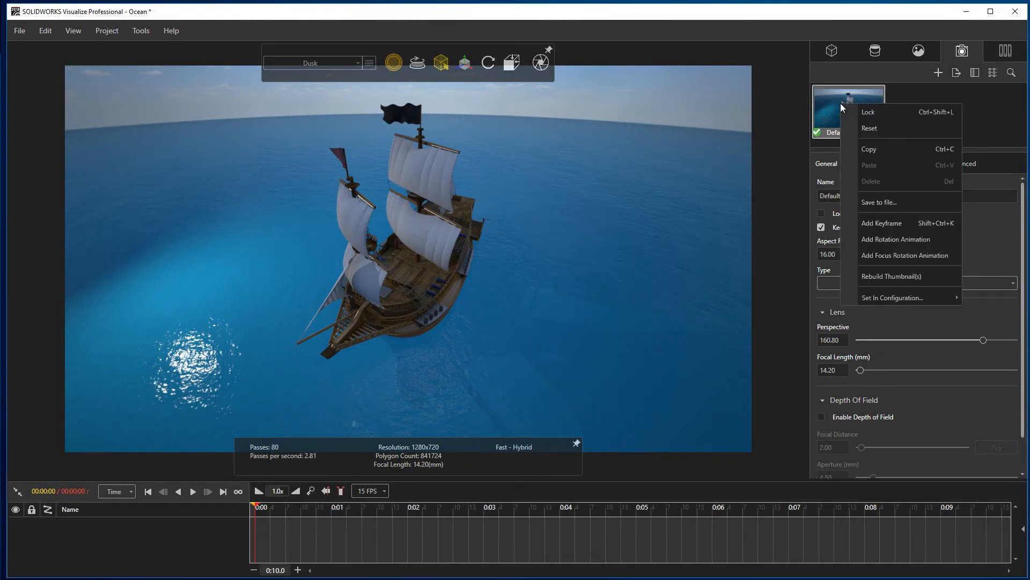
pyautogui.click(864, 148)
pyautogui.click(913, 105)
pyautogui.rightClick(913, 106)
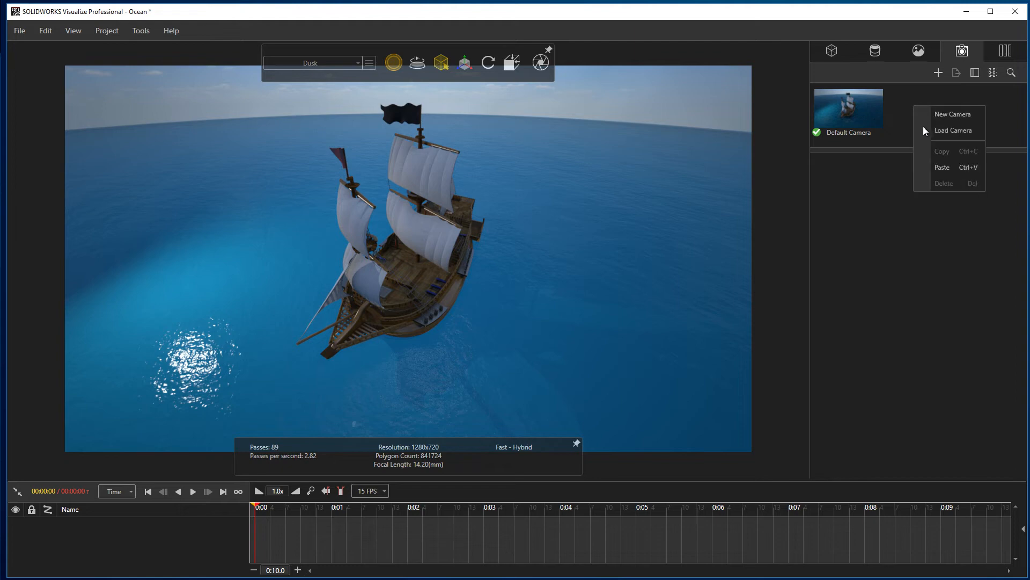
pyautogui.click(938, 166)
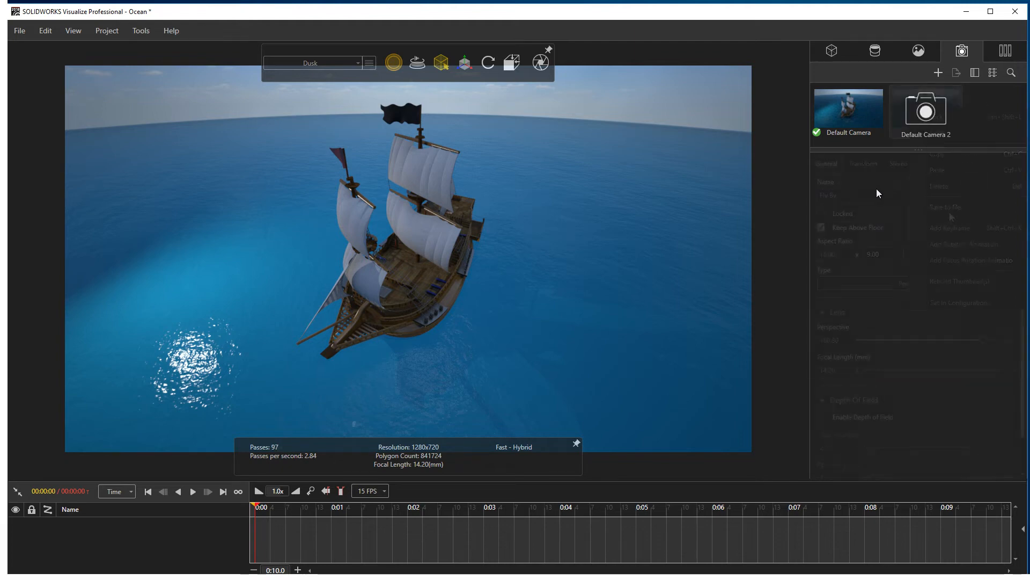
# Step: Keyframe the Fly By camera at time zero and at about 2.4 seconds, orbiting to the ship's side for the second keyframe
pyautogui.rightClick(908, 108)
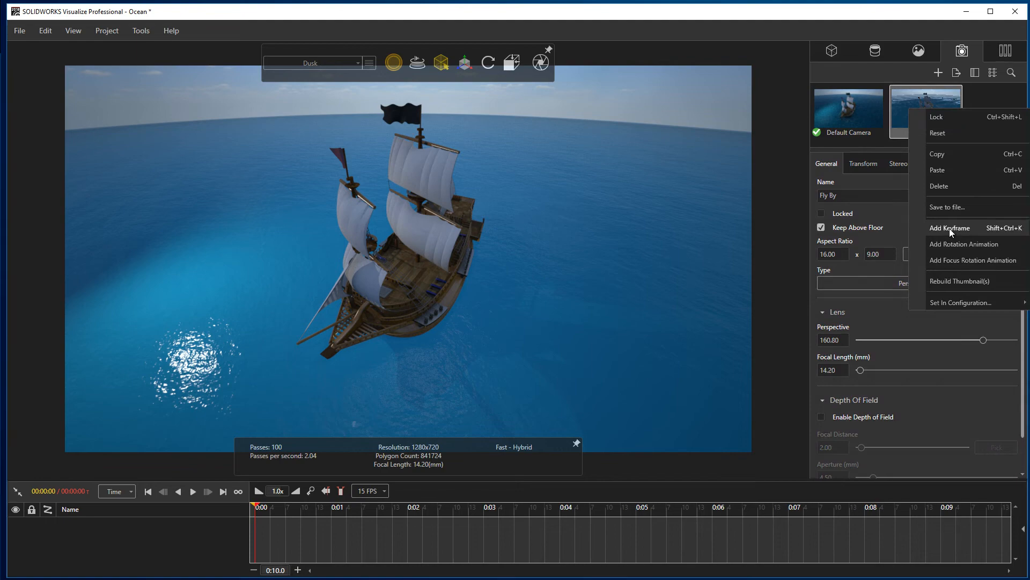
pyautogui.click(949, 228)
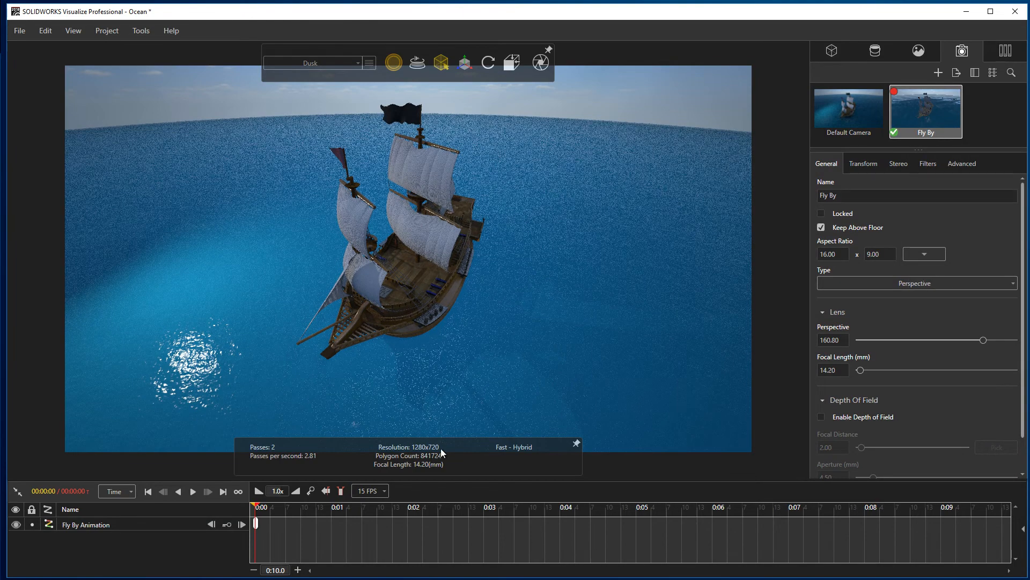
pyautogui.moveTo(257, 507); pyautogui.dragTo(625, 518)
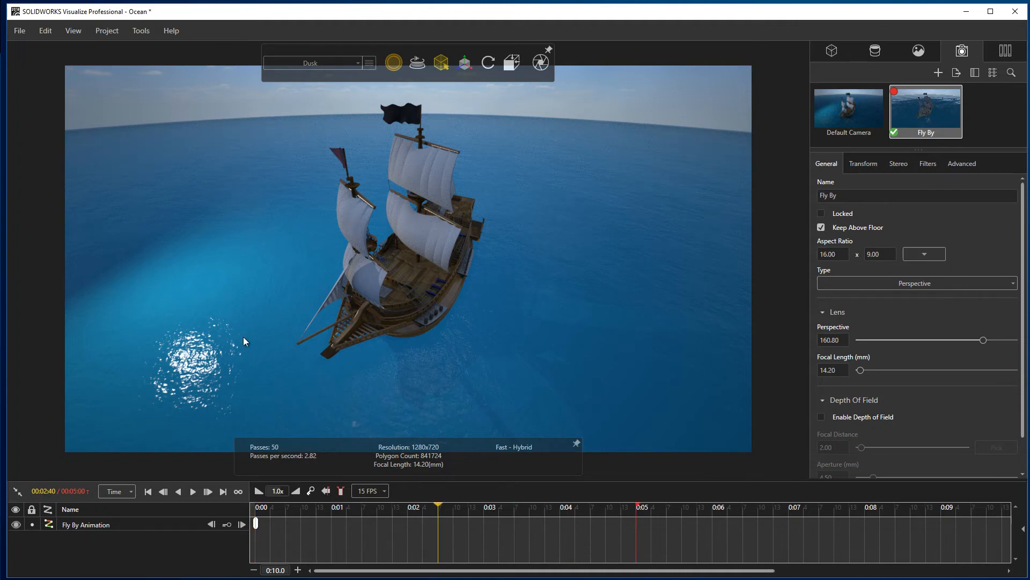
pyautogui.moveTo(221, 322); pyautogui.dragTo(585, 229, button='middle')
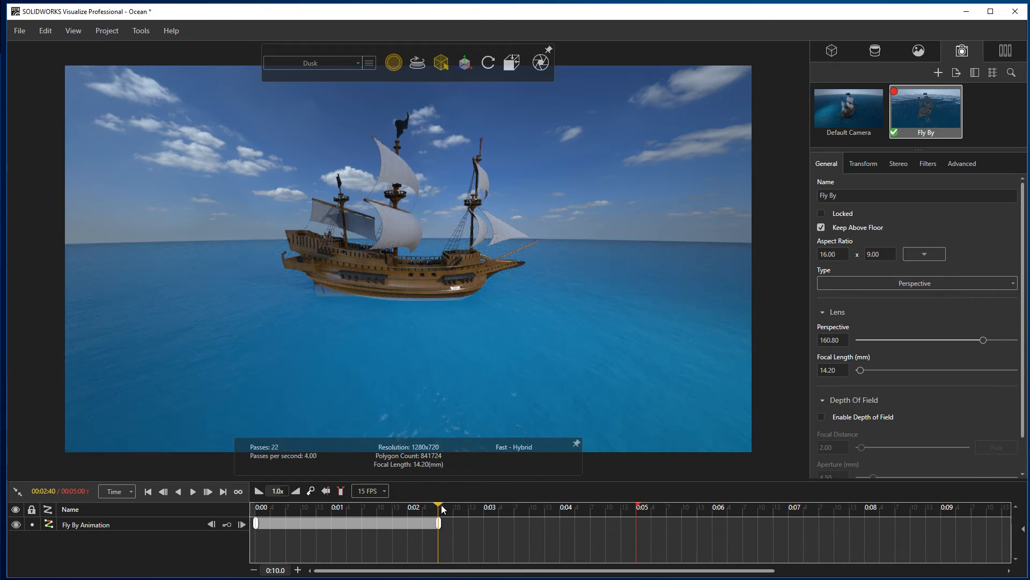
# Step: Keyframe the Fly By camera at 5 seconds with the view orbited behind the ship's stern
pyautogui.moveTo(439, 507); pyautogui.dragTo(636, 506)
pyautogui.moveTo(381, 317); pyautogui.dragTo(674, 374, button='middle')
pyautogui.click(674, 374)
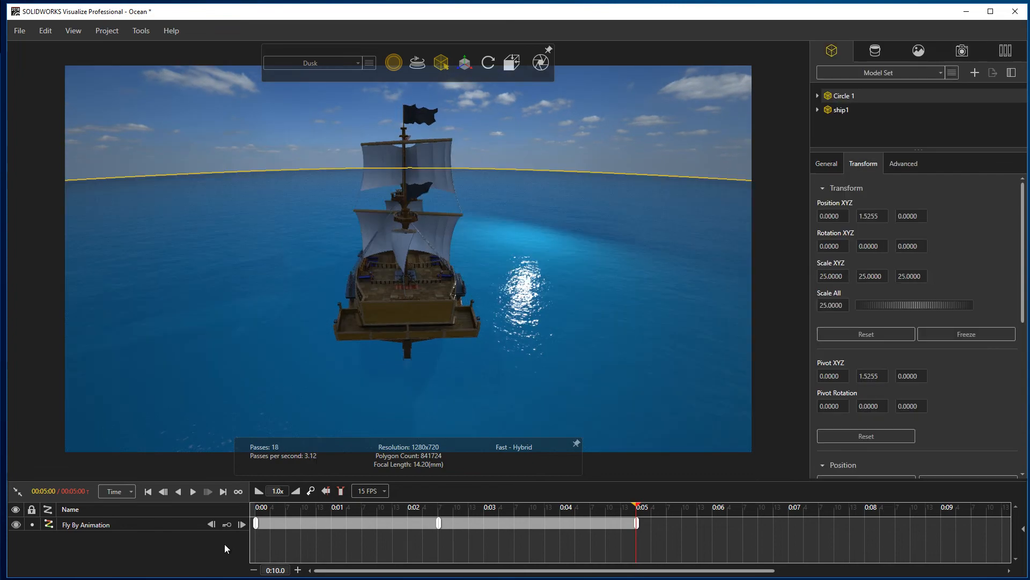
# Step: Play the Fly By animation from the start of the timeline
pyautogui.click(149, 492)
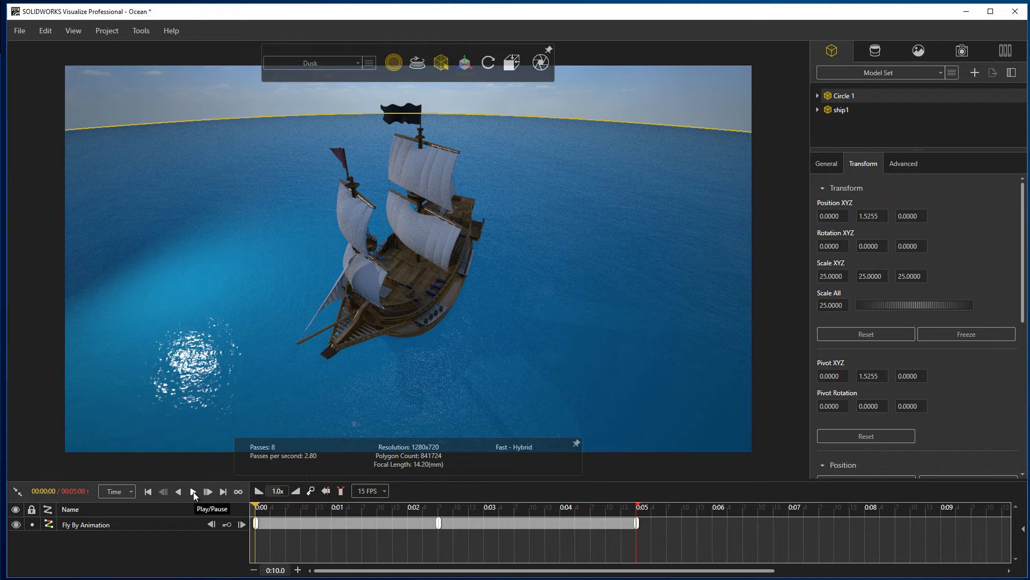
pyautogui.click(193, 491)
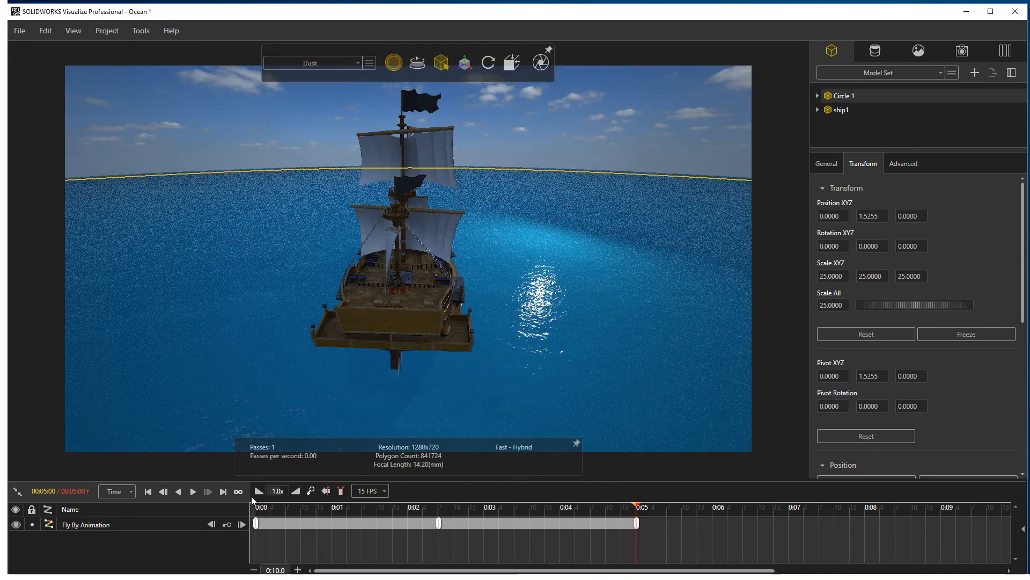
# Step: Toggle the Fly By animation and its ribbon off and on to examine the camera path around the ship
pyautogui.click(49, 524)
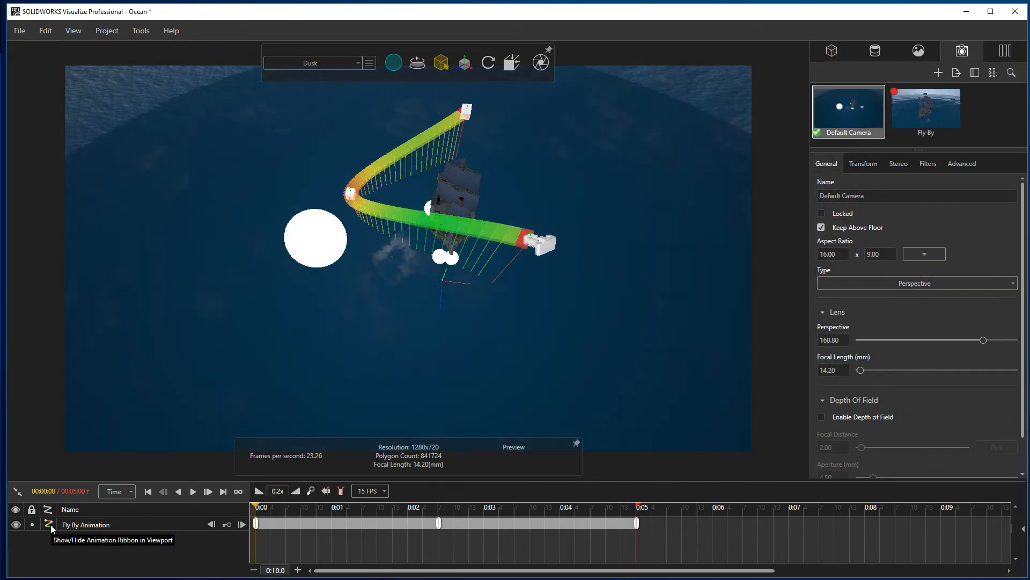
pyautogui.click(48, 524)
pyautogui.click(48, 524)
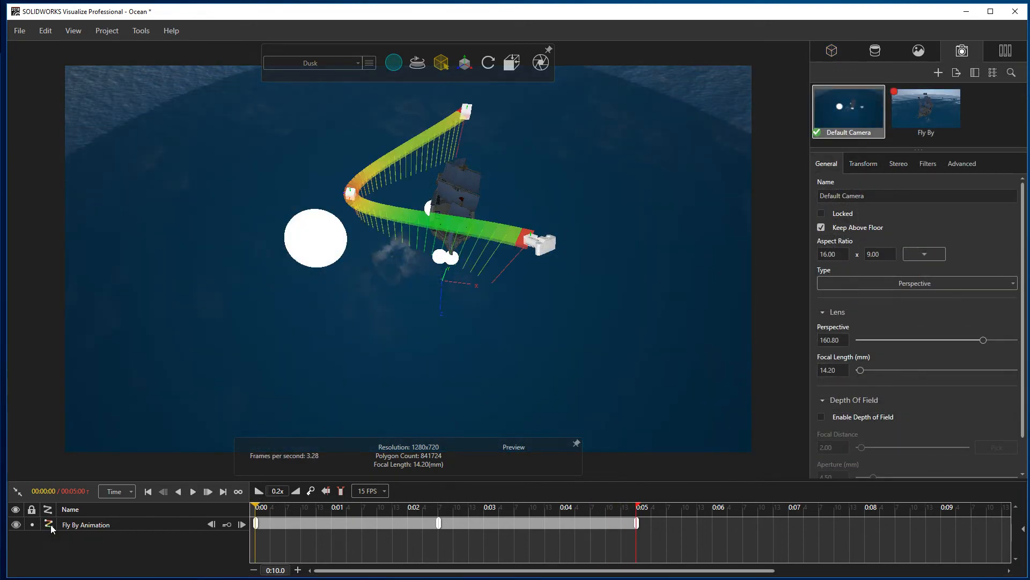
pyautogui.click(17, 526)
pyautogui.click(17, 526)
pyautogui.click(48, 525)
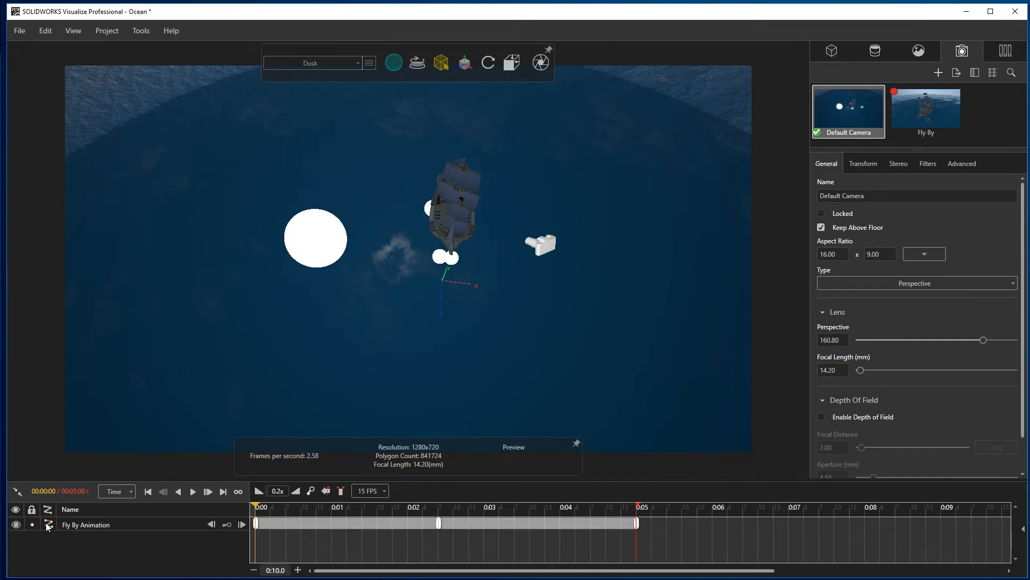
# Step: Switch to dual horizontal viewports and show the Fly By camera's view in the second viewport
pyautogui.click(73, 31)
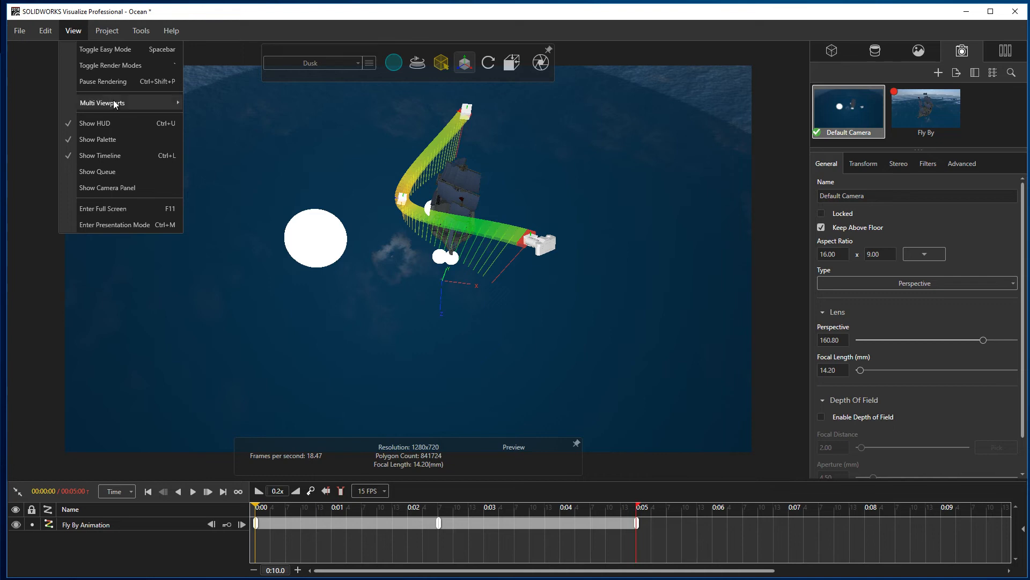
pyautogui.moveTo(115, 104)
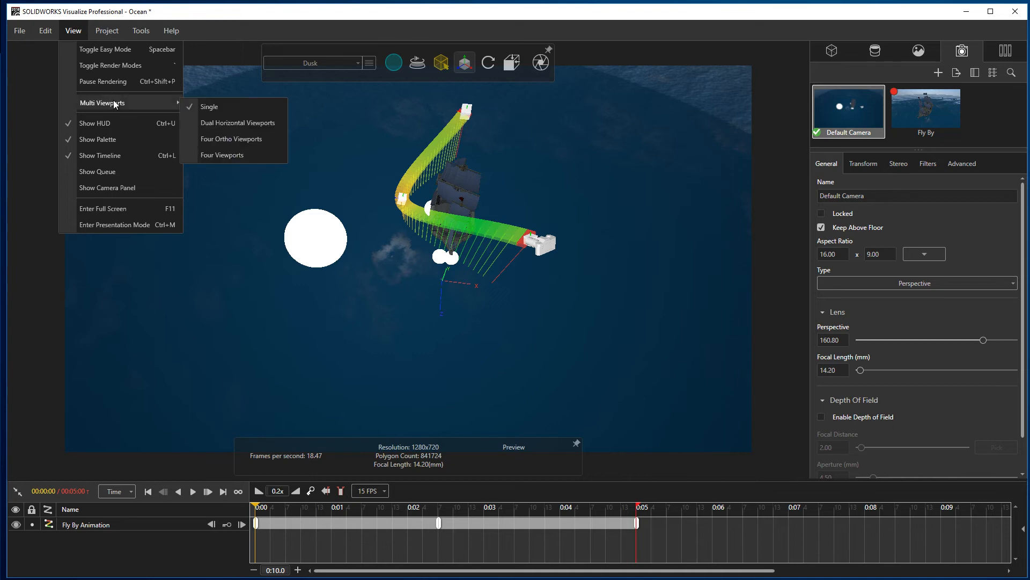
pyautogui.click(229, 123)
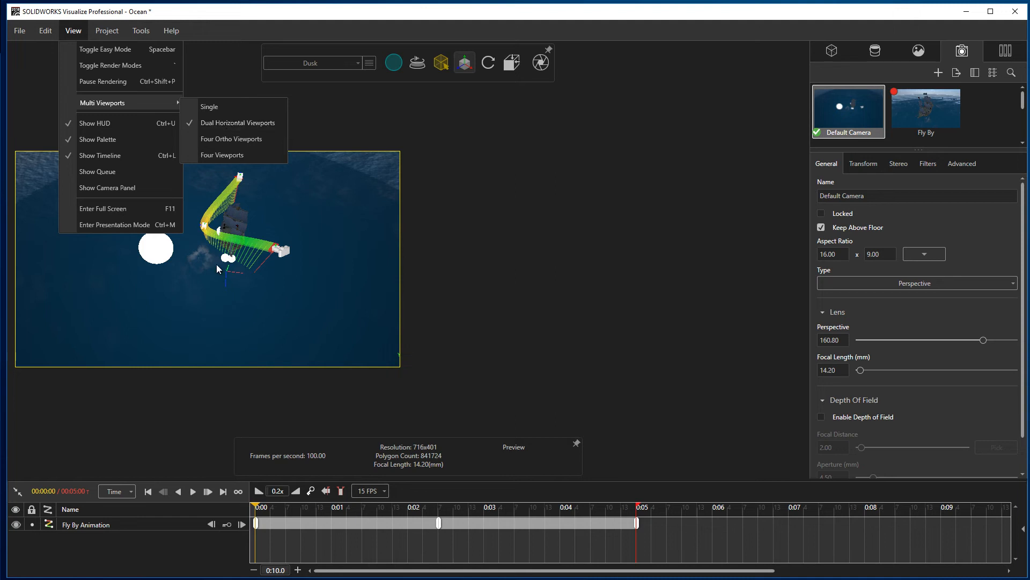
pyautogui.click(551, 328)
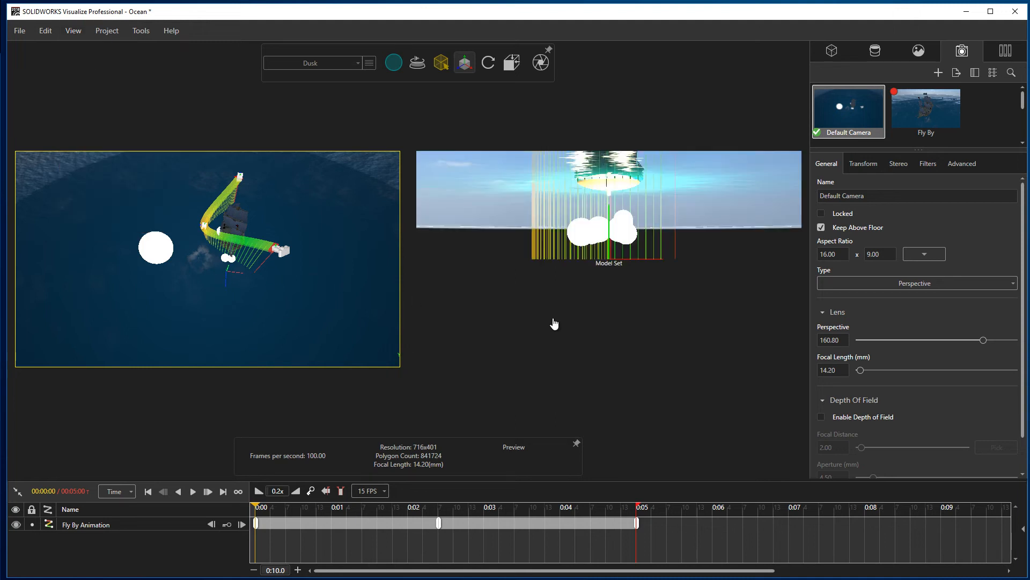
pyautogui.doubleClick(906, 112)
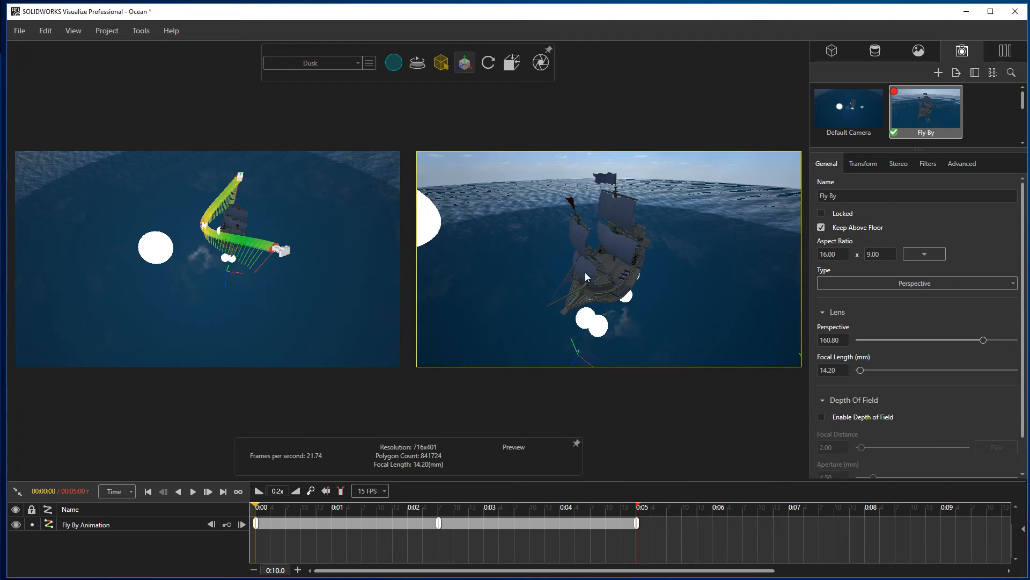
# Step: Move the Fly By camera's starting keyframe directly in front of the ship's bow and lower it toward the water
pyautogui.click(239, 273)
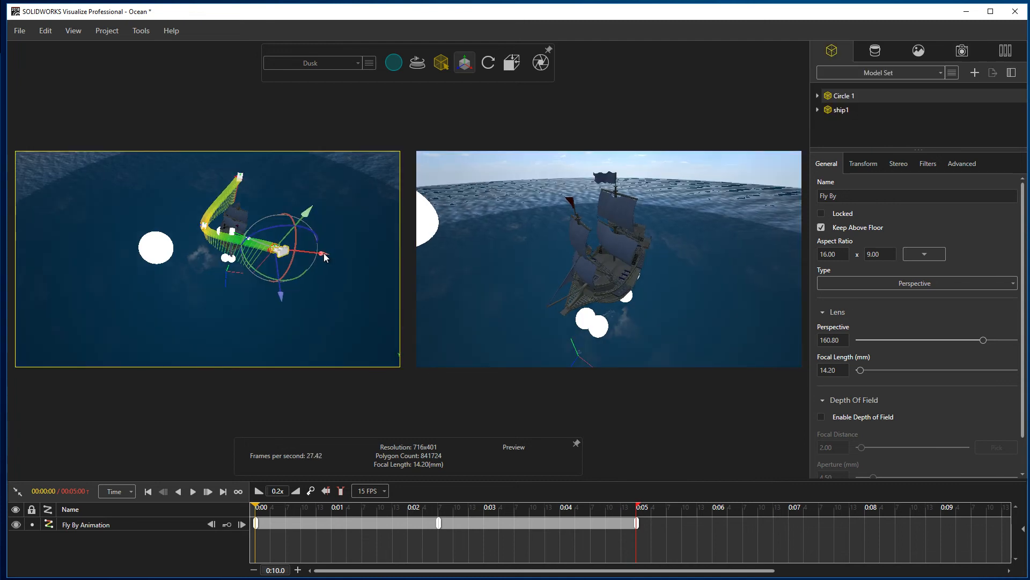
pyautogui.moveTo(317, 258); pyautogui.dragTo(285, 268)
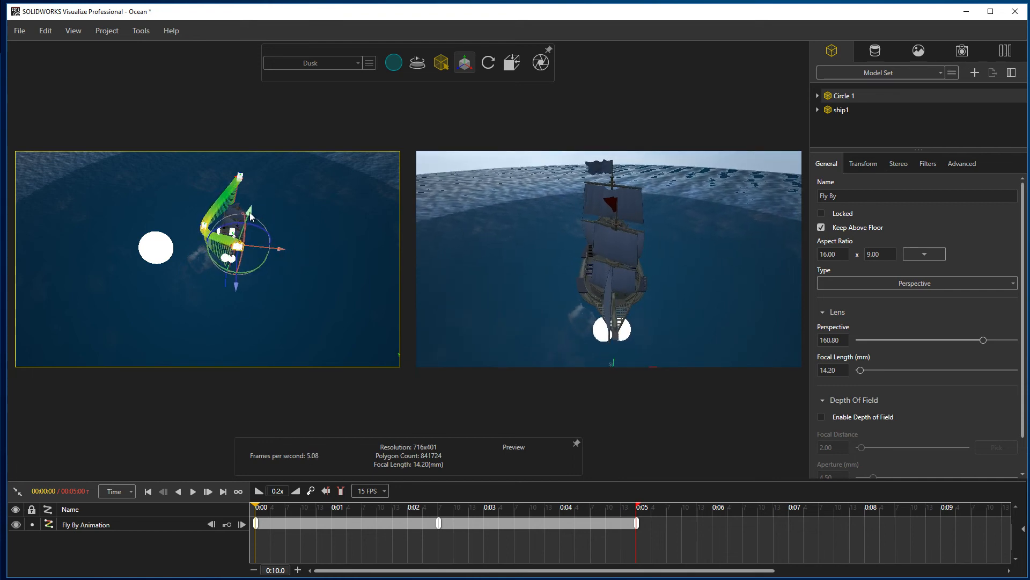
pyautogui.moveTo(251, 213); pyautogui.dragTo(249, 233)
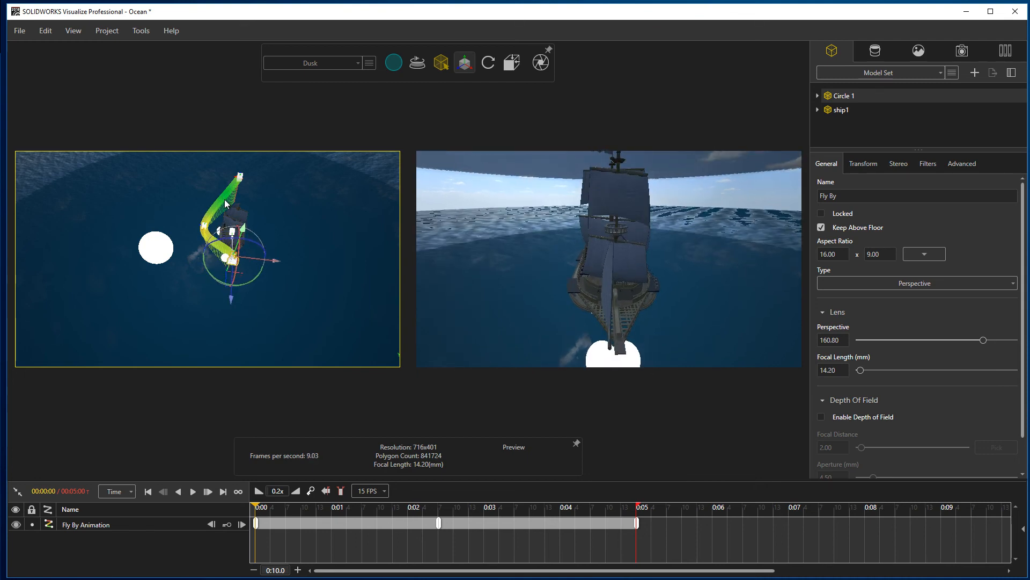
pyautogui.moveTo(219, 222); pyautogui.dragTo(211, 224, button='middle')
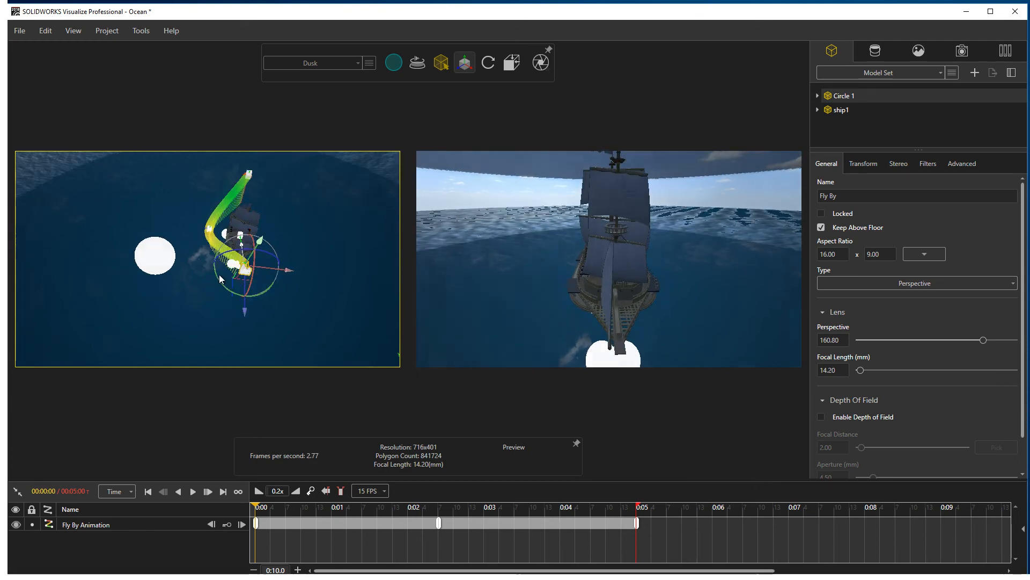
# Step: Set the frame rate to 30 frames per second in the animation output options for the Ocean movie
pyautogui.hotkey('ctrl', 'r')
pyautogui.click(408, 216)
pyautogui.scroll(-1, 453, 384)
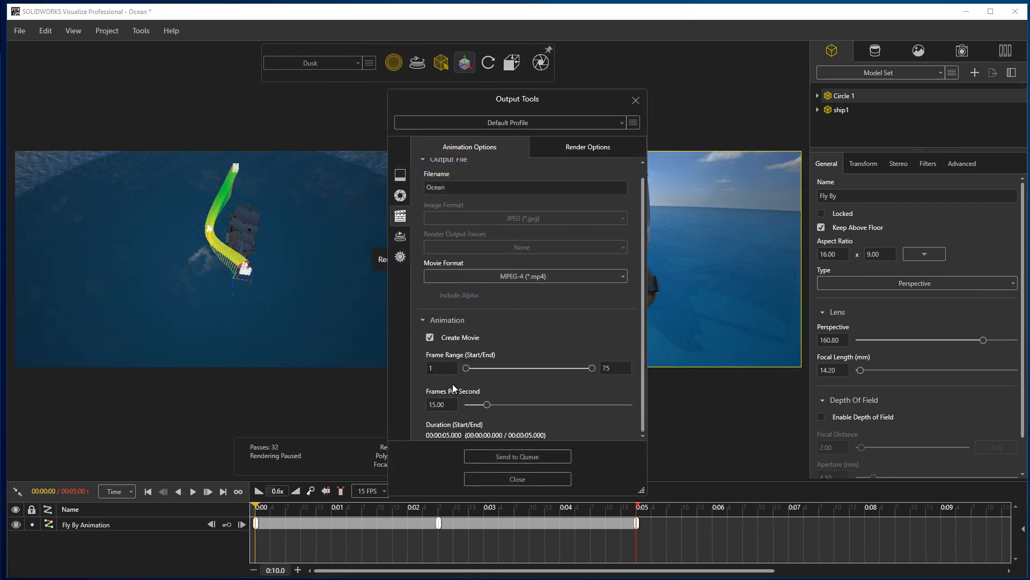
pyautogui.click(449, 403)
pyautogui.write('30')
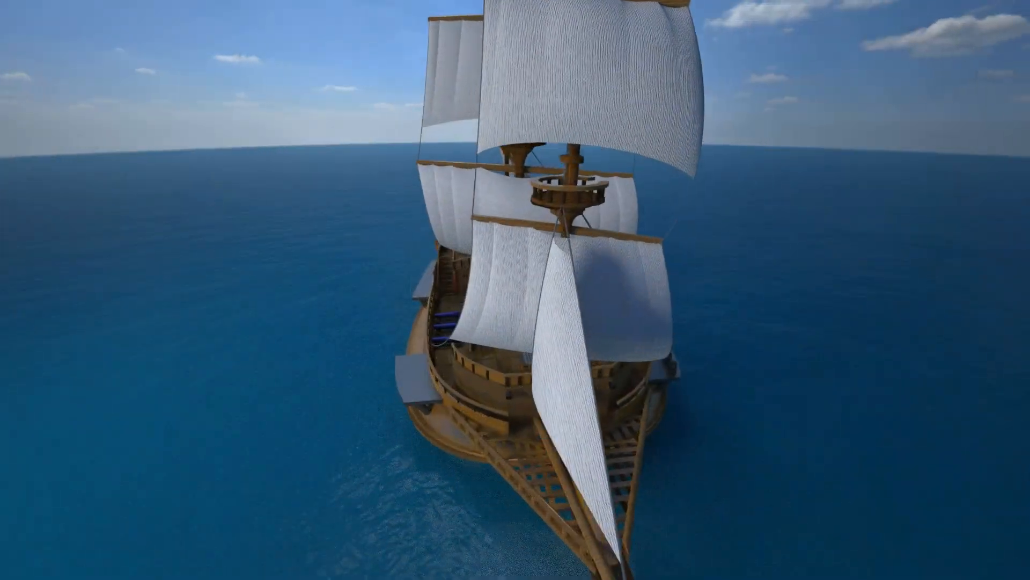